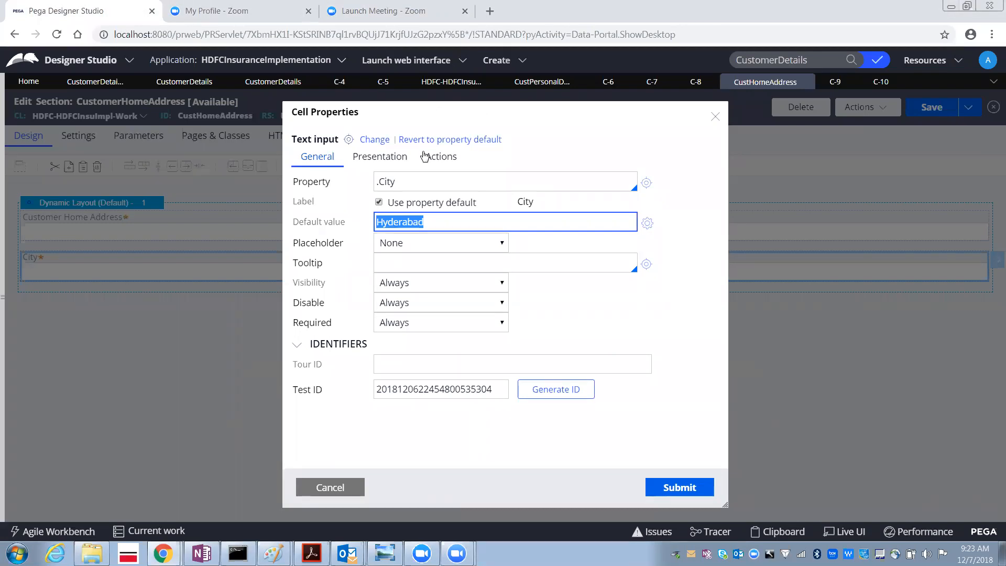
- Submit the City cell's properties with default value Hyderabad and save the CustomerHomeAddress section
click(441, 227)
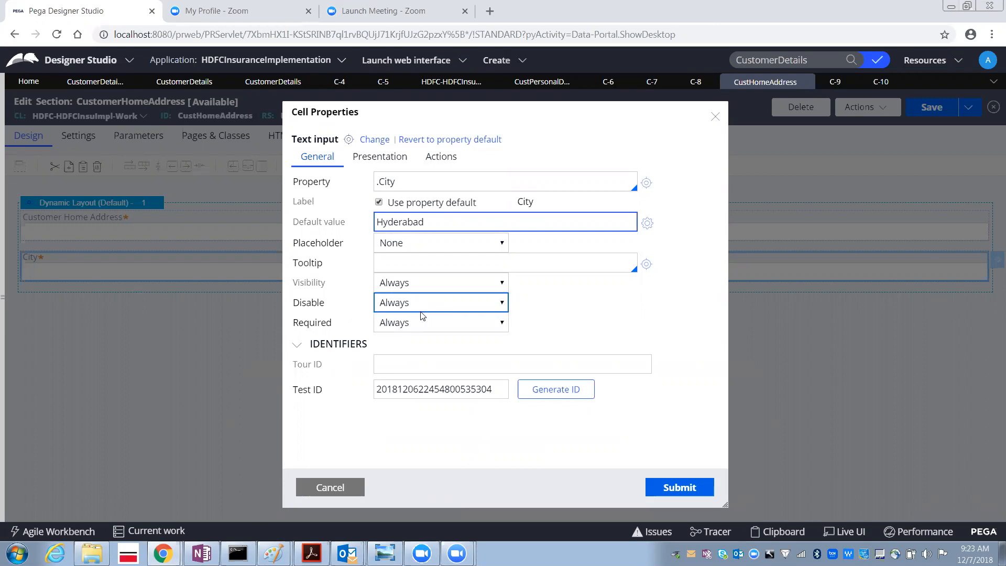
click(668, 488)
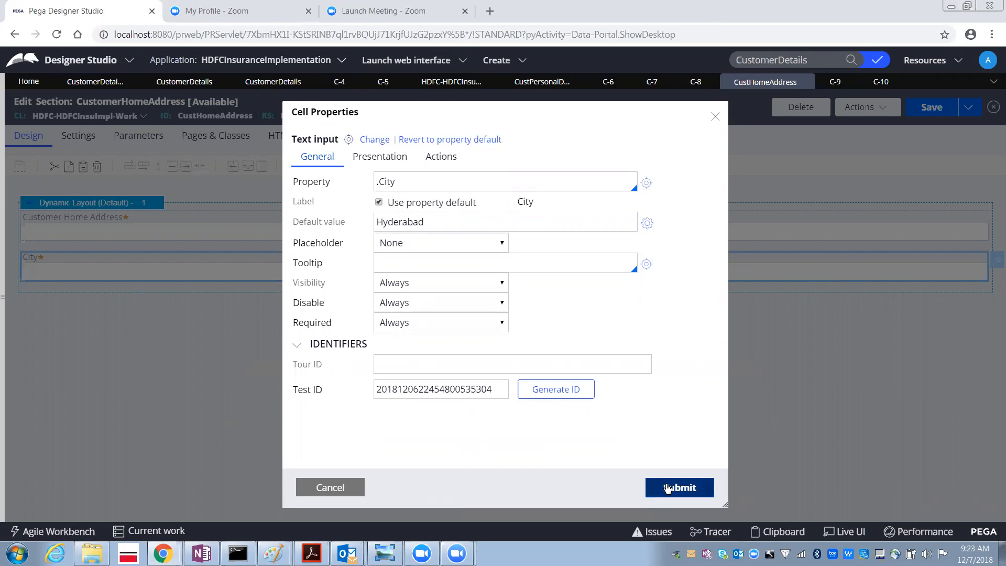
click(921, 120)
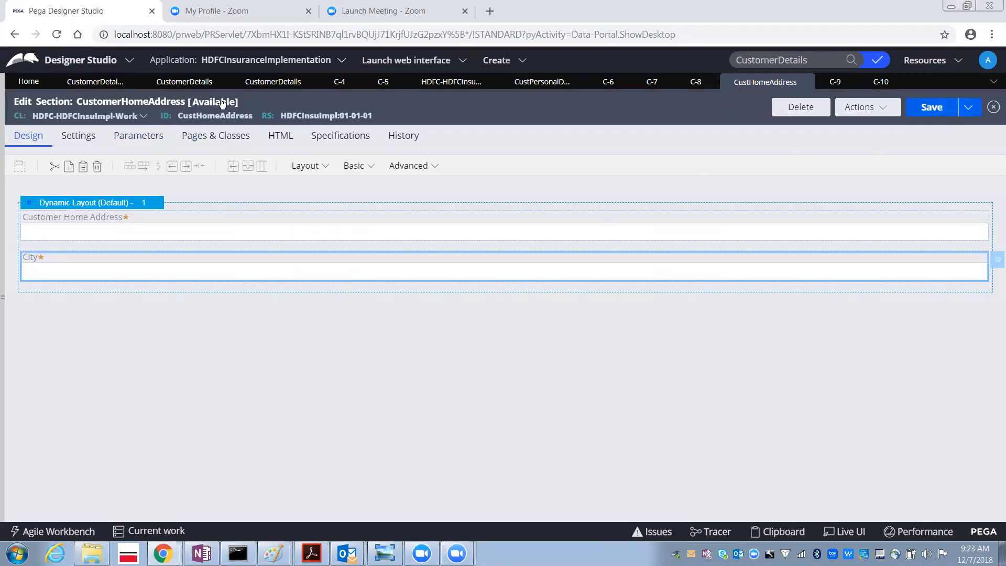
- Run the CustomerDetails flow to open a new case
click(272, 84)
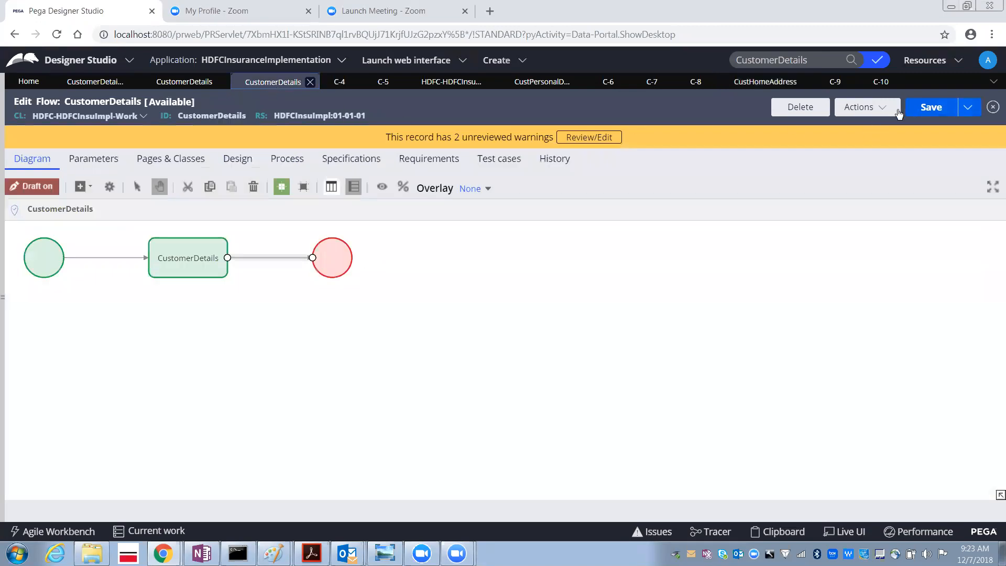
click(859, 109)
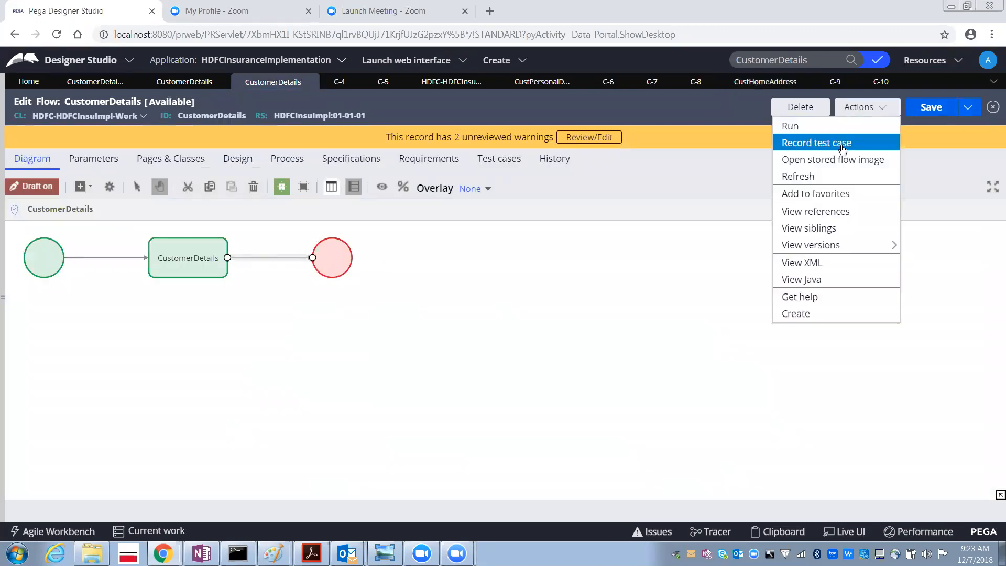
click(816, 129)
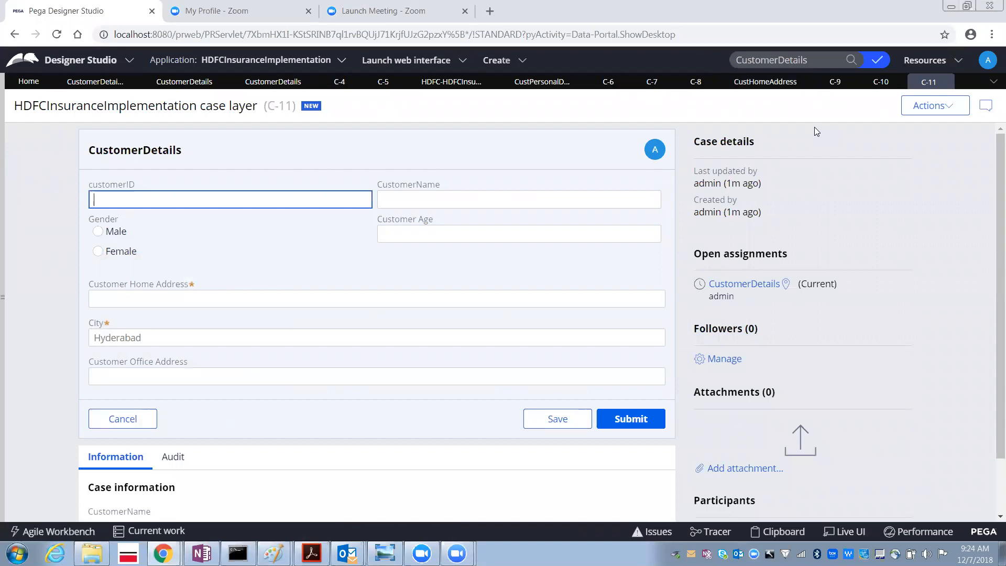
- Enter lingampally as the Customer Home Address and submit the case
click(504, 300)
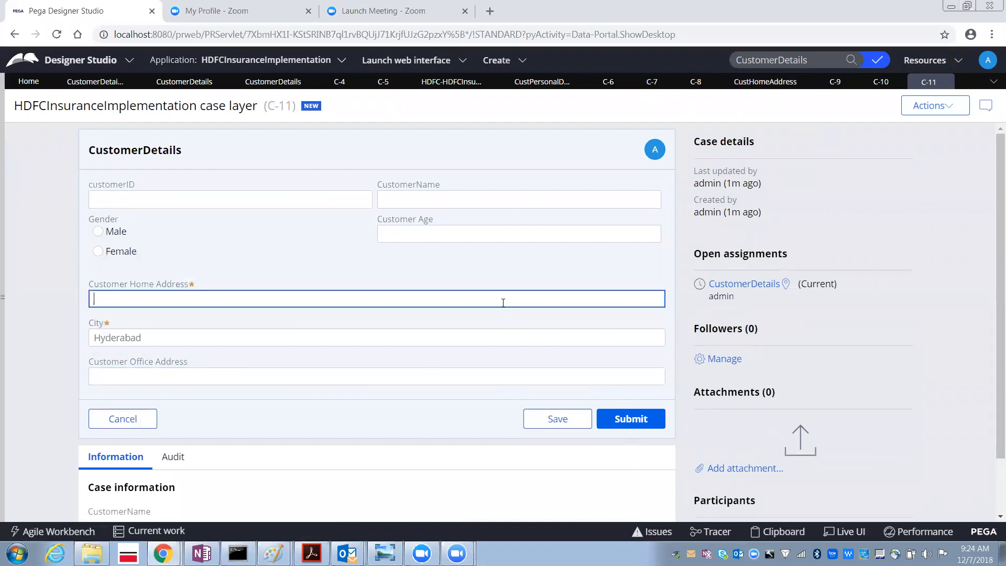
text(lingampally)
click(632, 420)
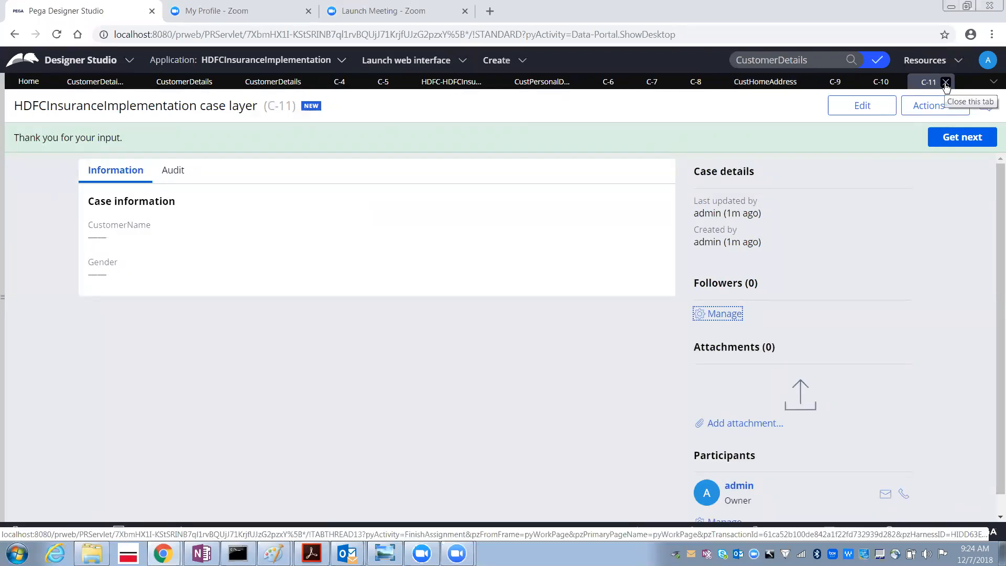
- Close the submitted case tab and run the CustomerDetails flow again
click(946, 83)
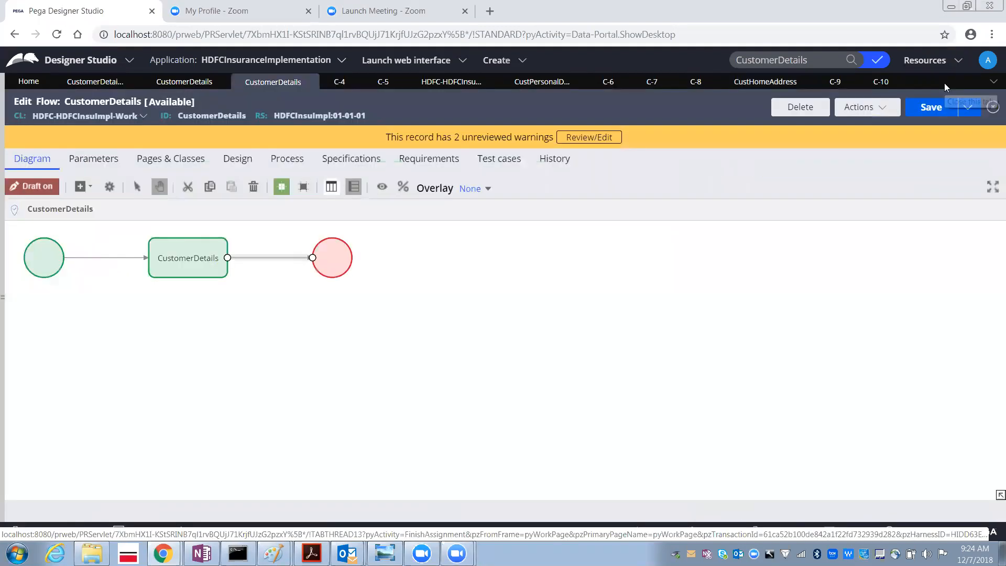
click(886, 82)
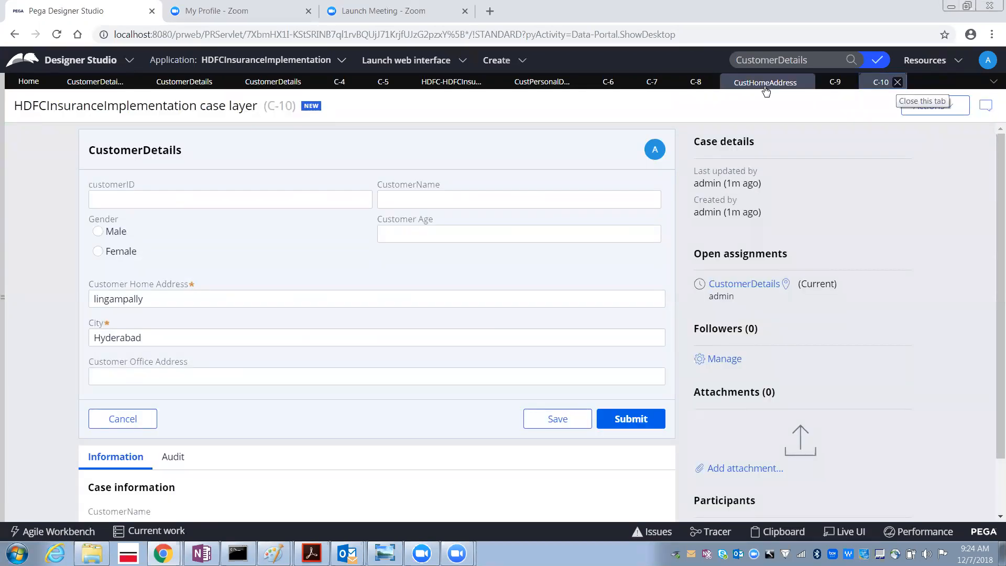
click(267, 84)
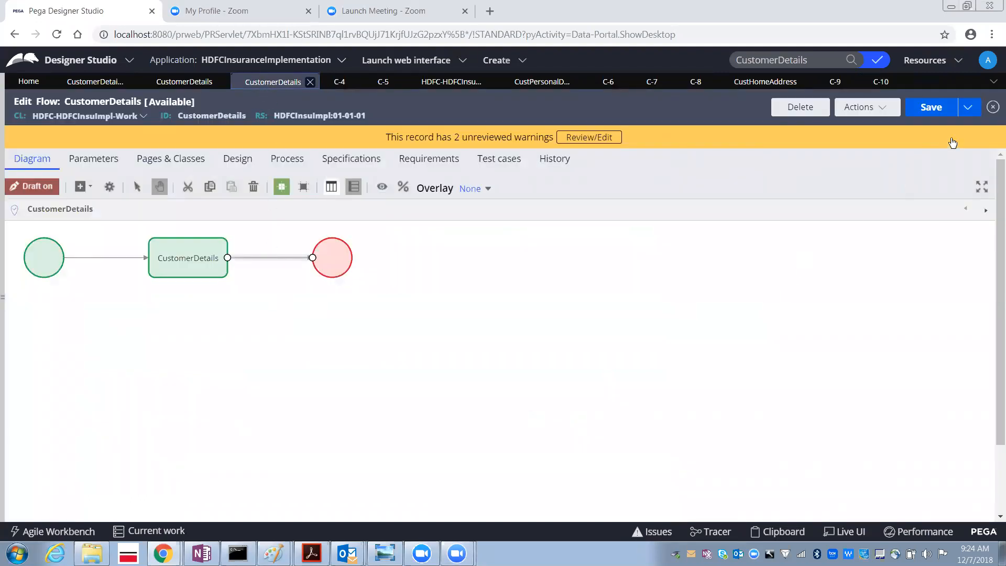
click(866, 107)
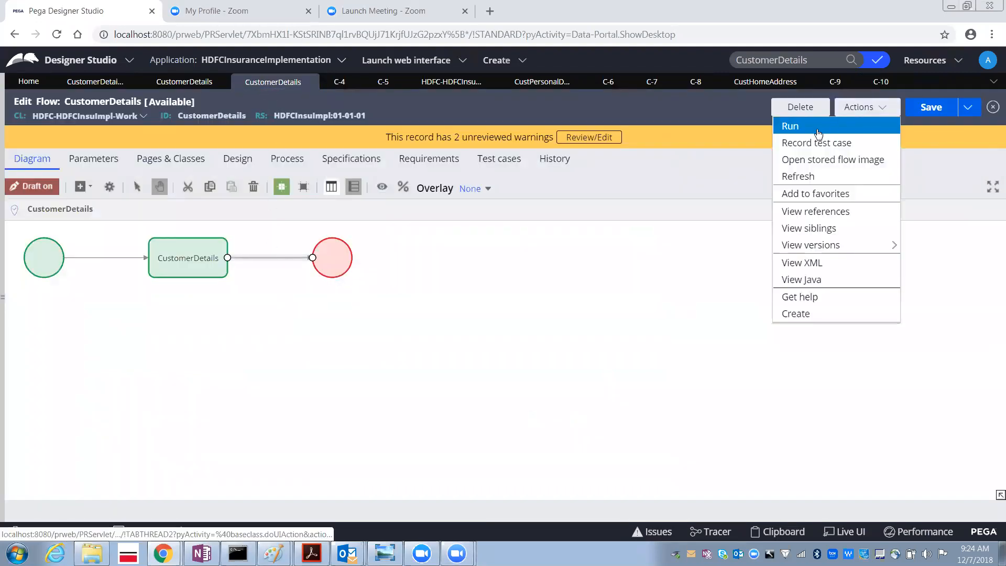
click(818, 133)
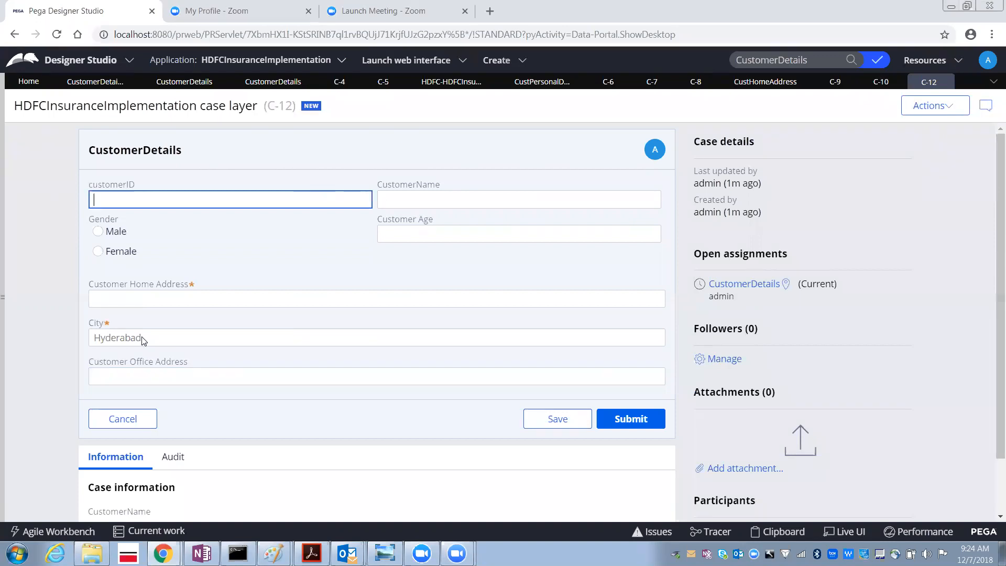
- Examine whether the prefilled City value in the new case can be selected and edited
drag(143, 341, 110, 339)
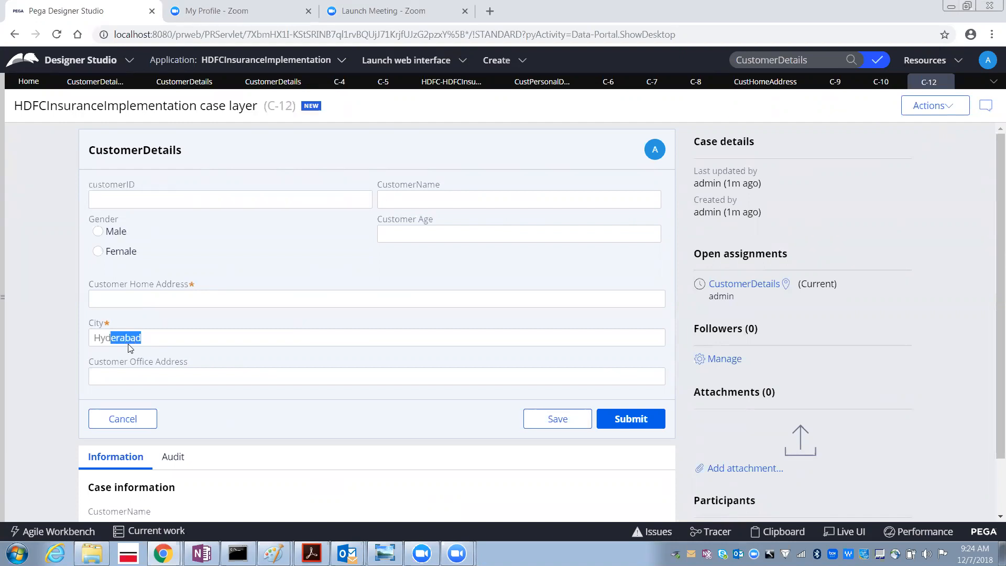
click(86, 338)
drag(94, 338, 134, 338)
click(140, 341)
double_click(140, 339)
click(148, 342)
click(145, 299)
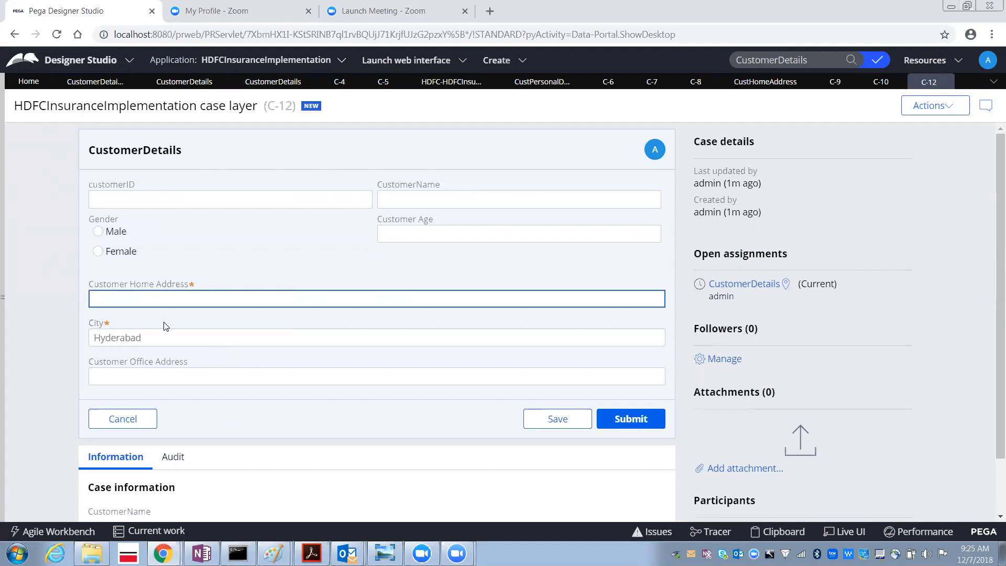
- Change the Customer Home Address cell's Disable setting in the CustomerHomeAddress section and submit its properties
click(745, 87)
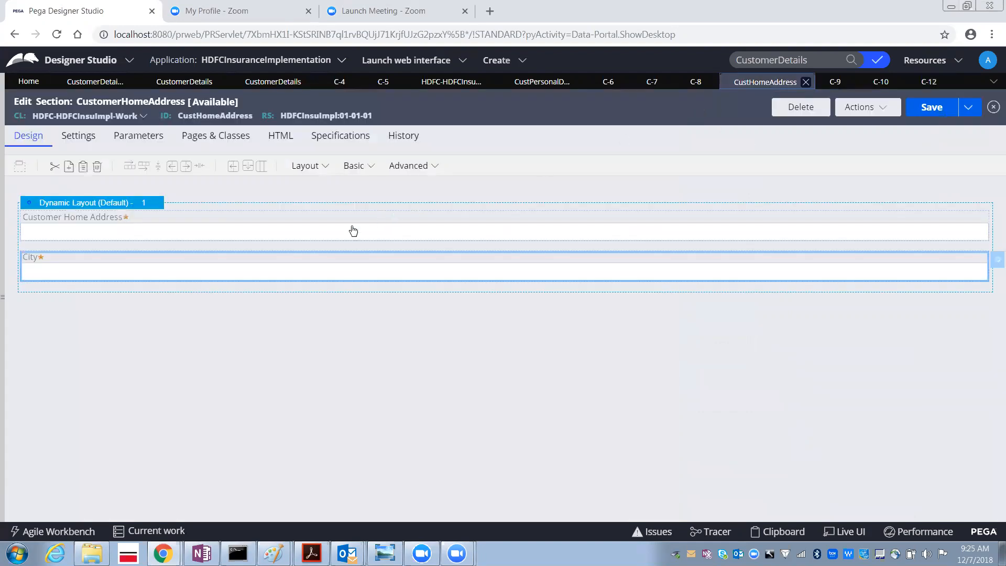
double_click(306, 235)
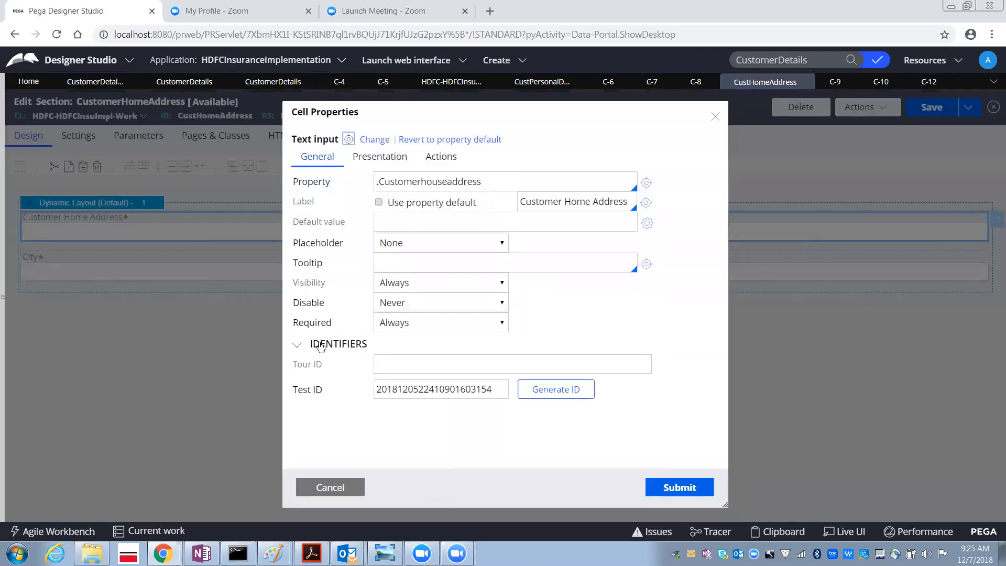
click(388, 307)
click(386, 333)
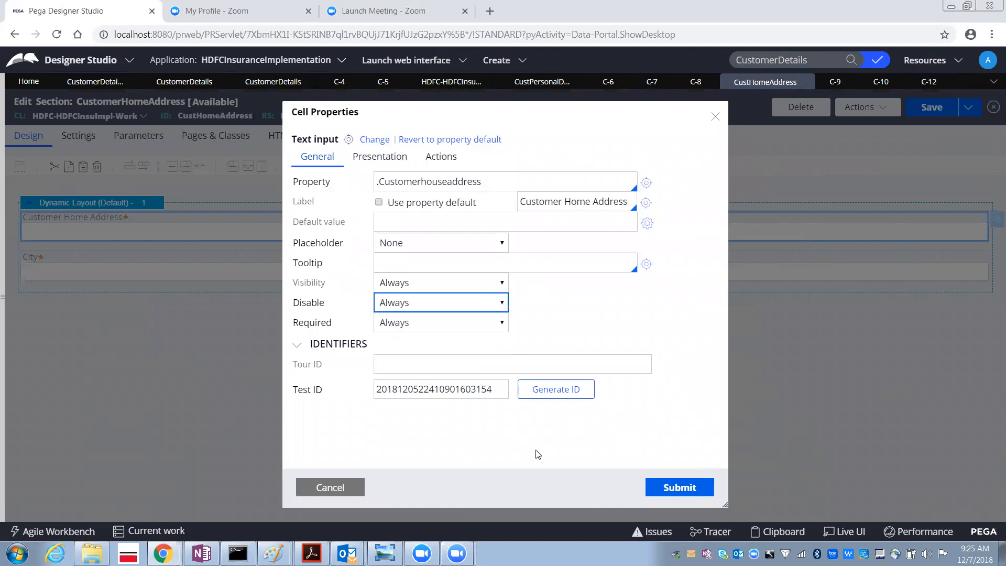
click(693, 490)
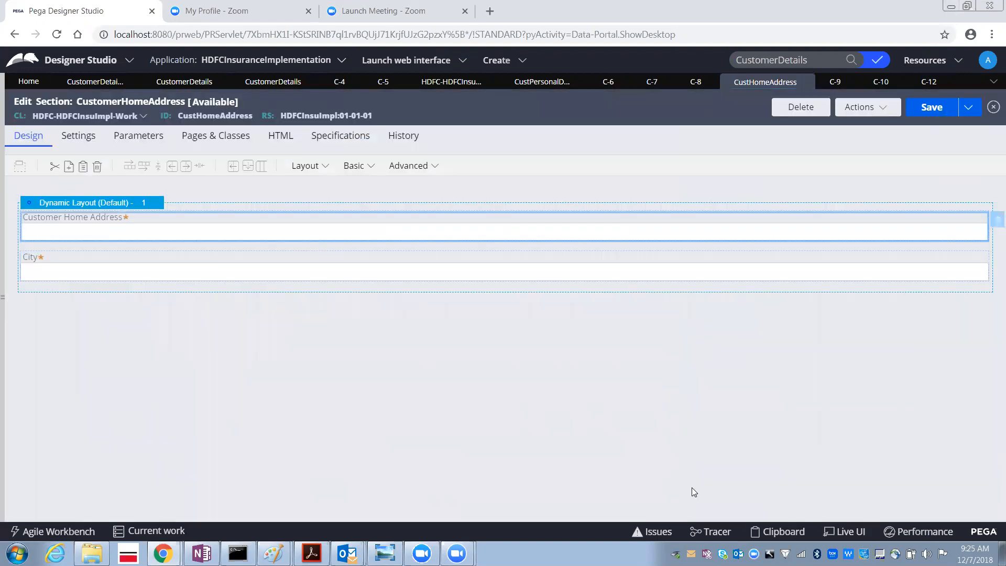
- Save the section, then open its run test page and close that window
click(917, 115)
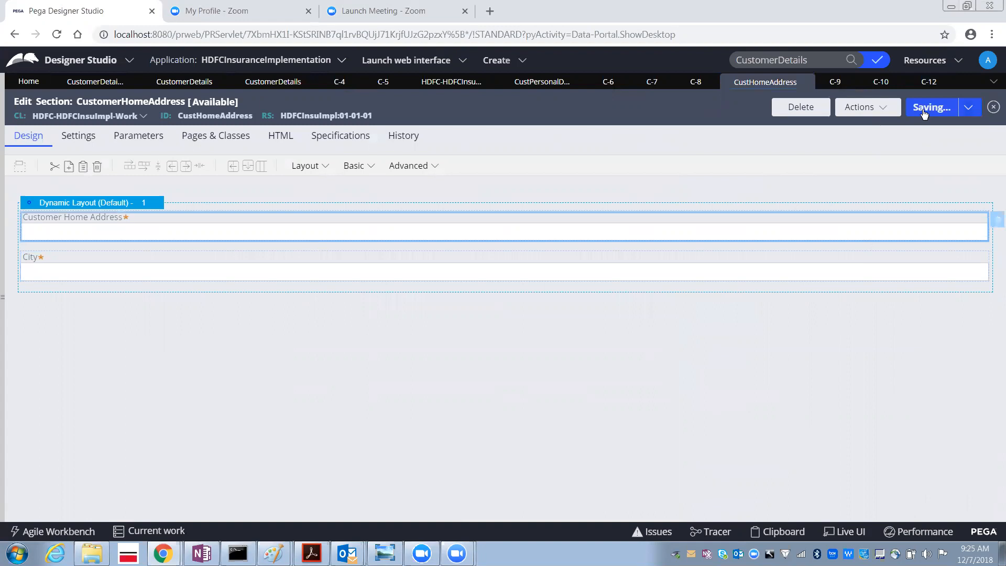
click(861, 107)
click(827, 126)
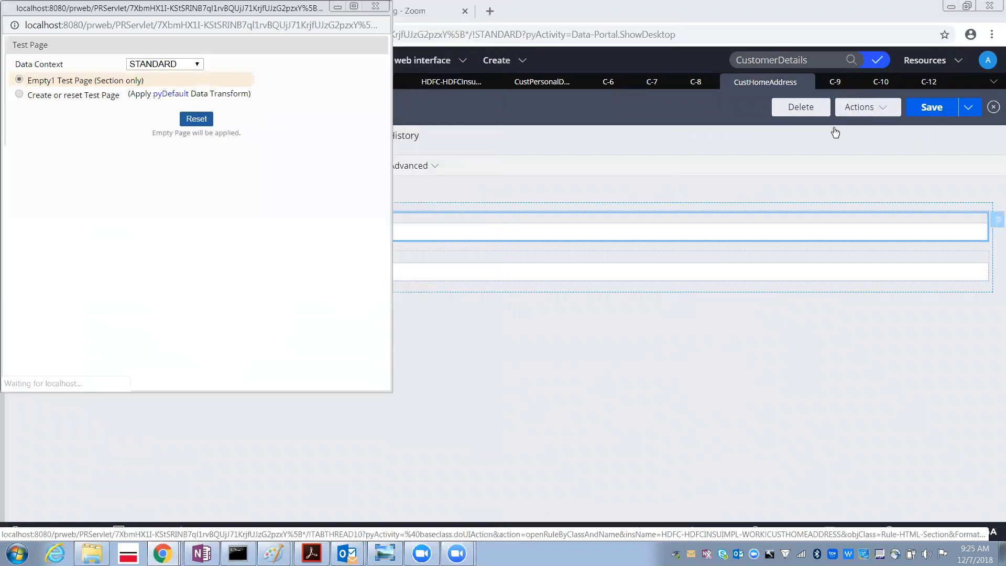
click(375, 6)
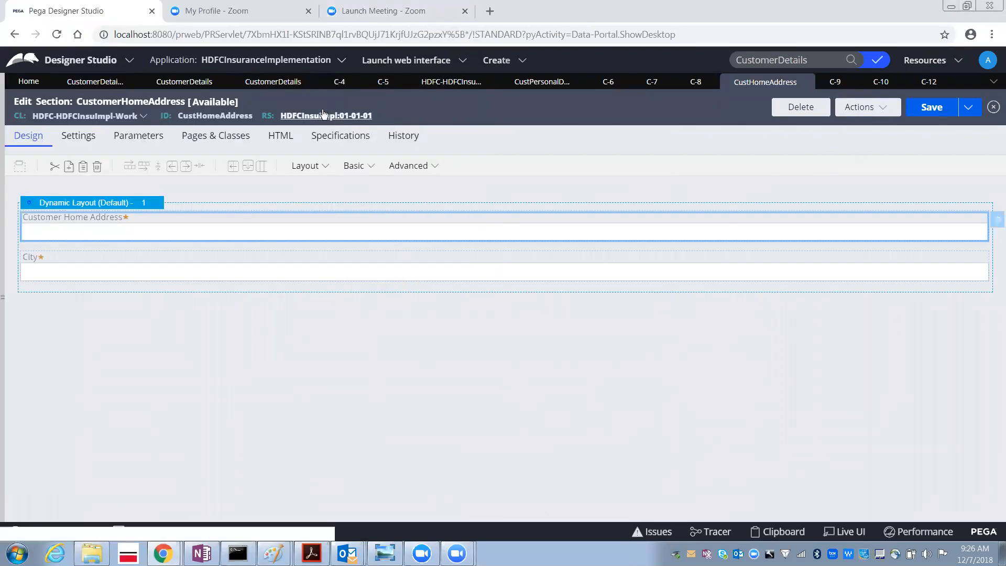
- Run the CustomerDetails flow to open a new case
click(275, 84)
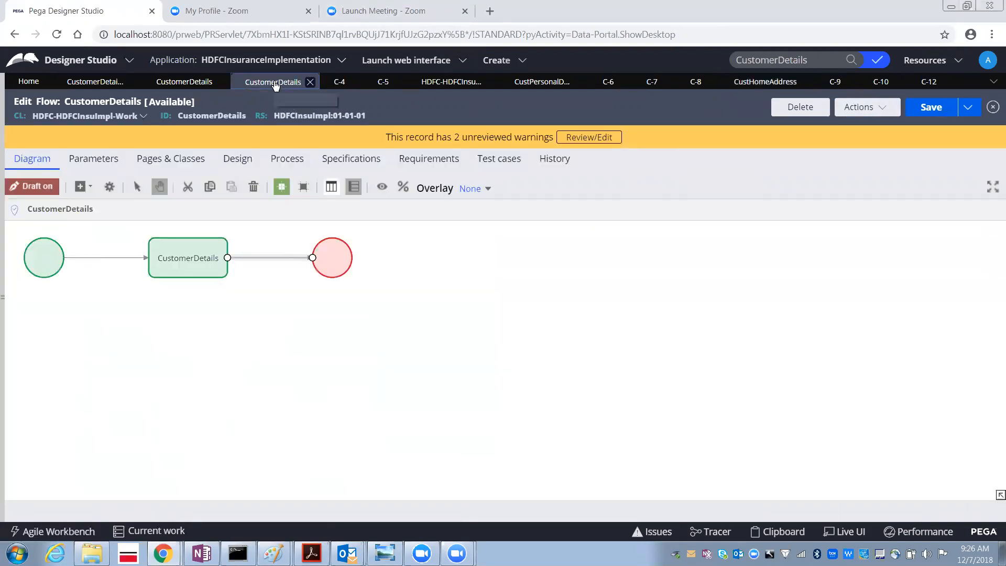
click(854, 115)
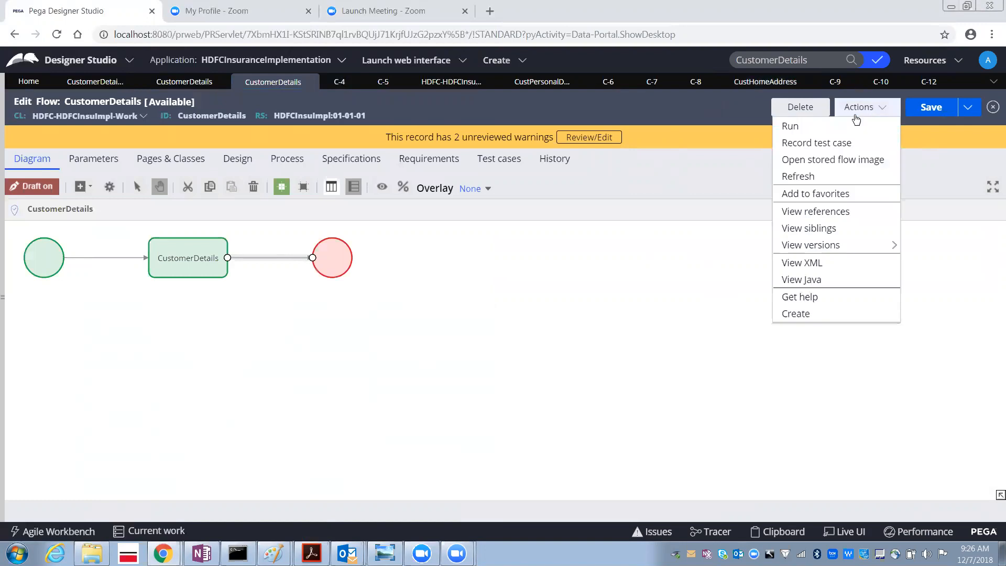
click(808, 128)
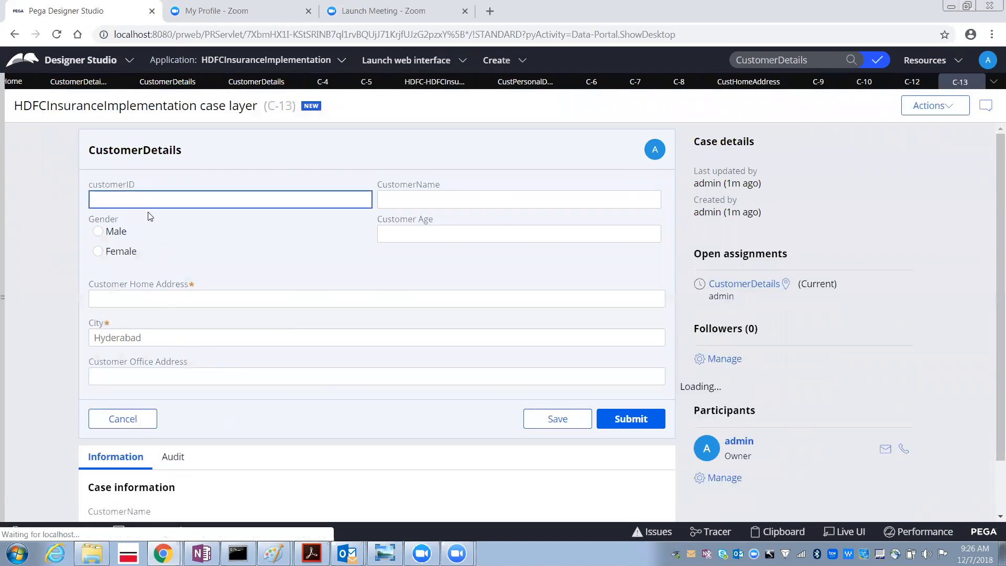
- Fill in customerID 4, a customer name, Male gender and age 23
text(4)
key(Tab)
text(fkjdsklfds)
key(Tab)
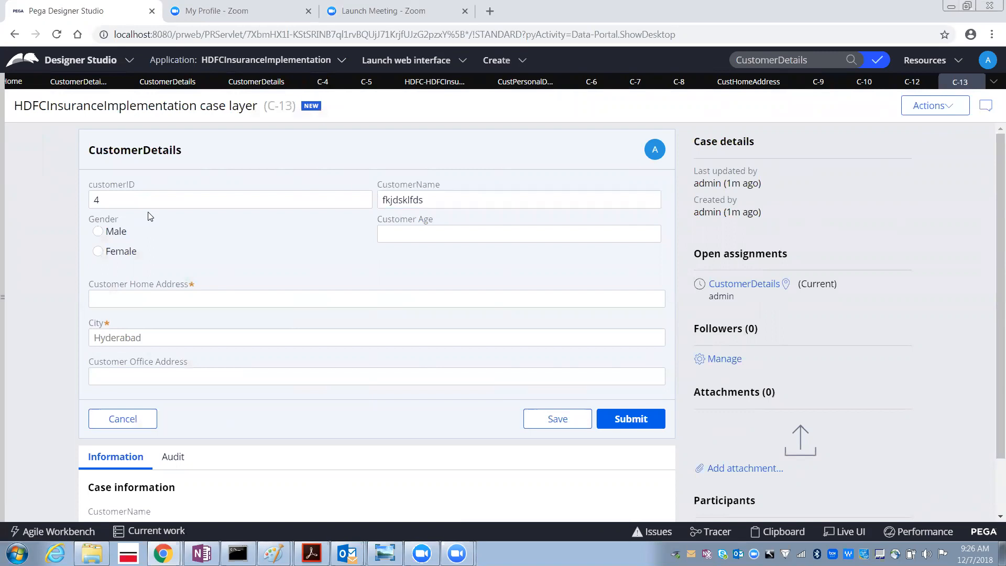
key(space)
key(Tab)
text(23)
key(Tab)
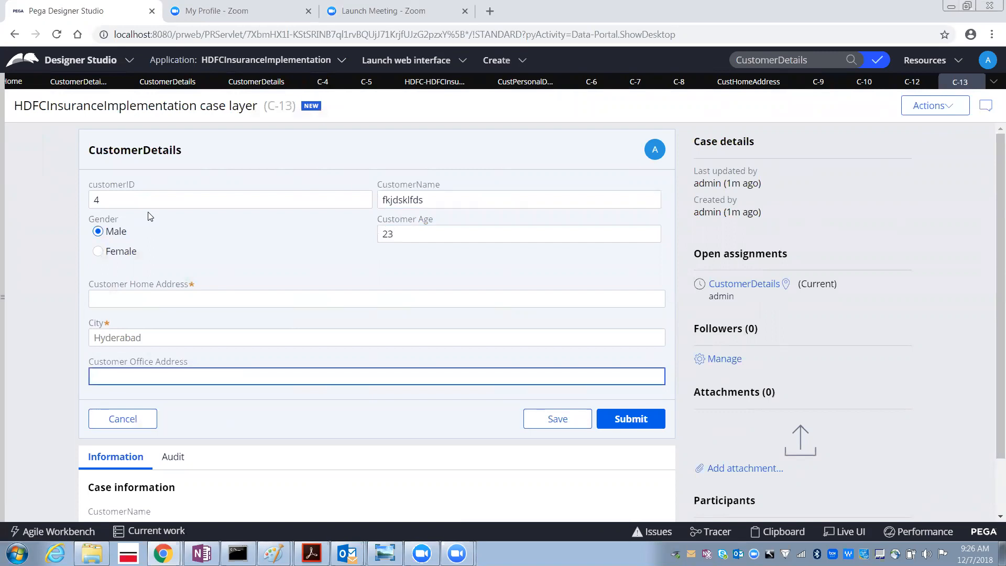
- Enter fsdffd as the Customer Office Address
click(429, 234)
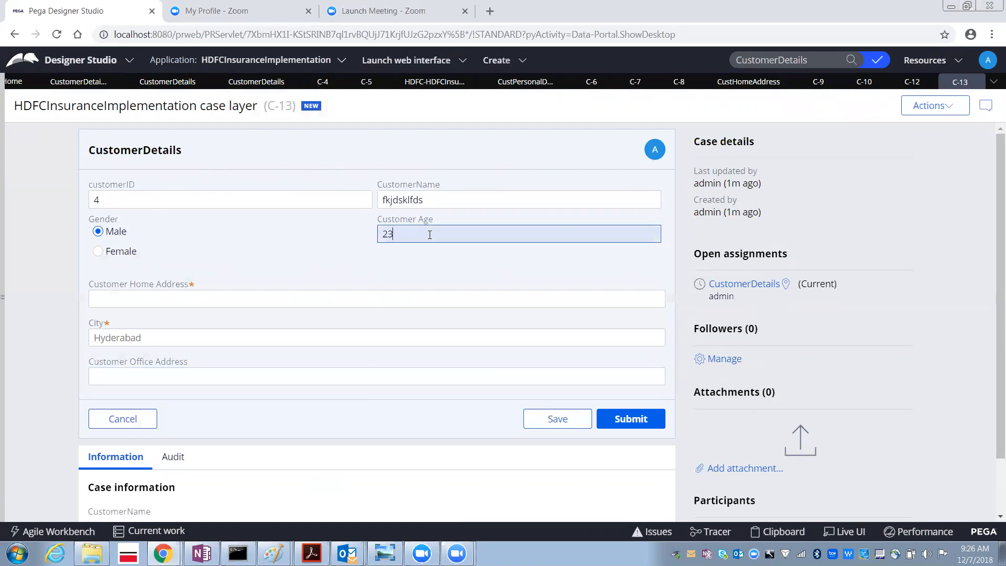
key(Tab)
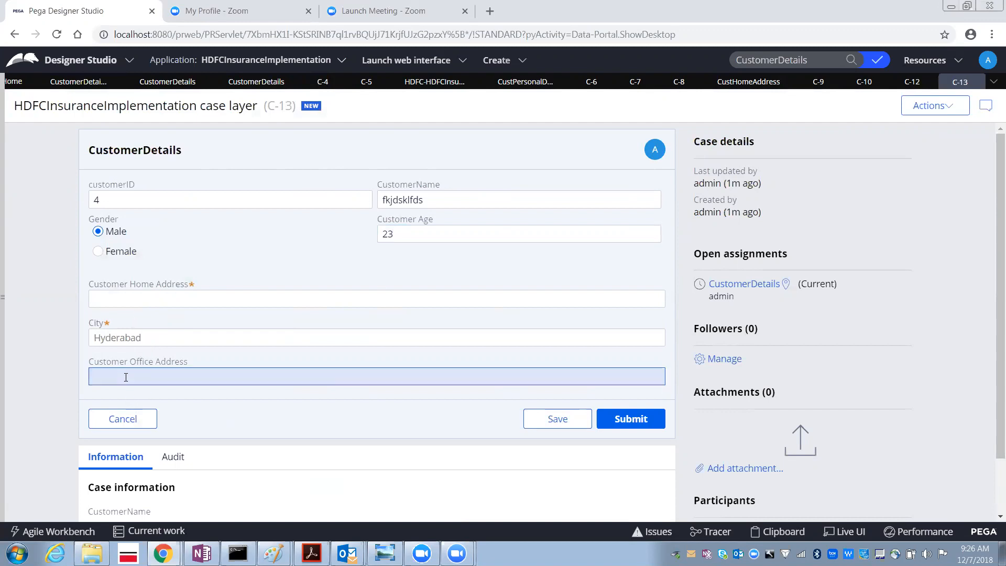
click(137, 304)
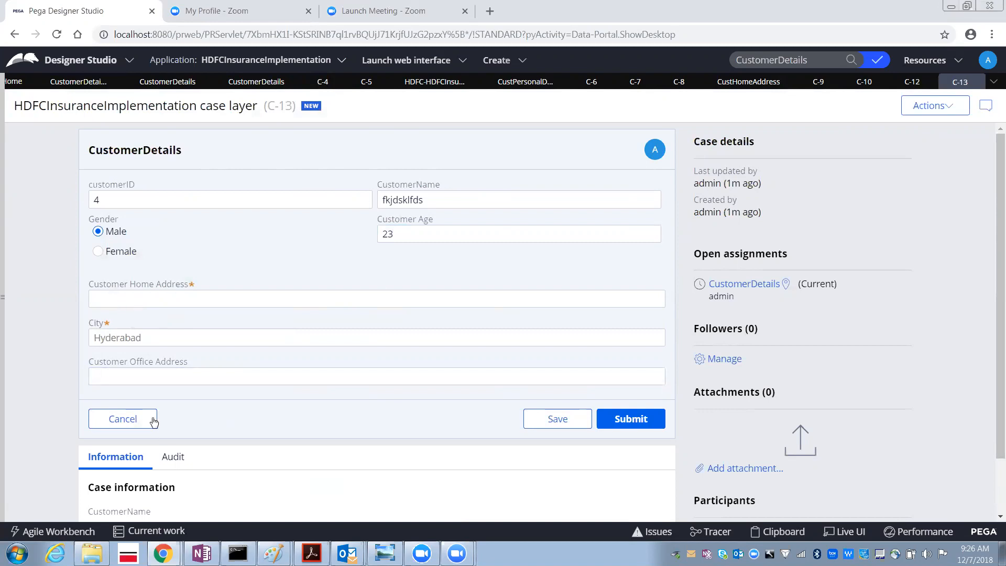
click(139, 377)
text(fsdffd)
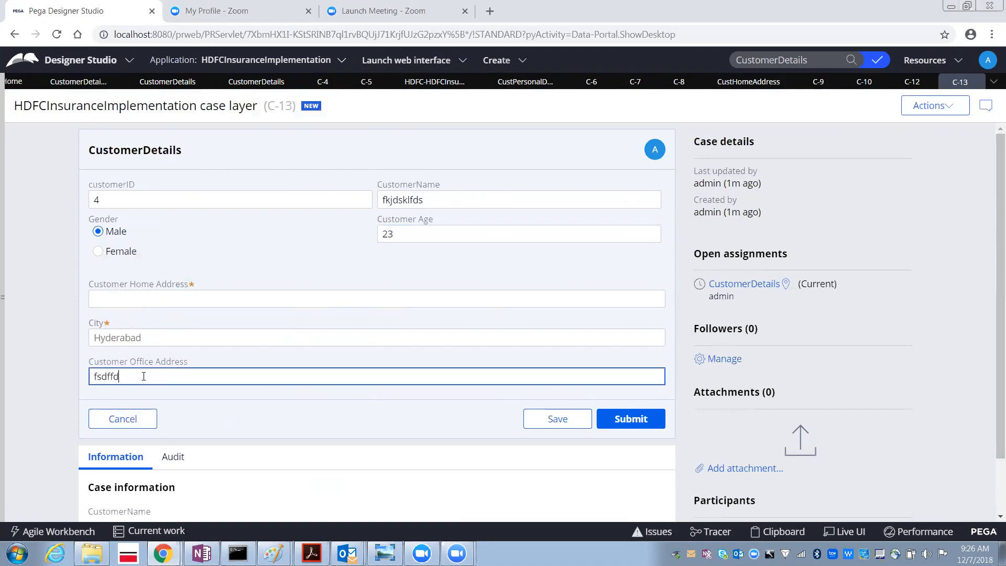
click(139, 304)
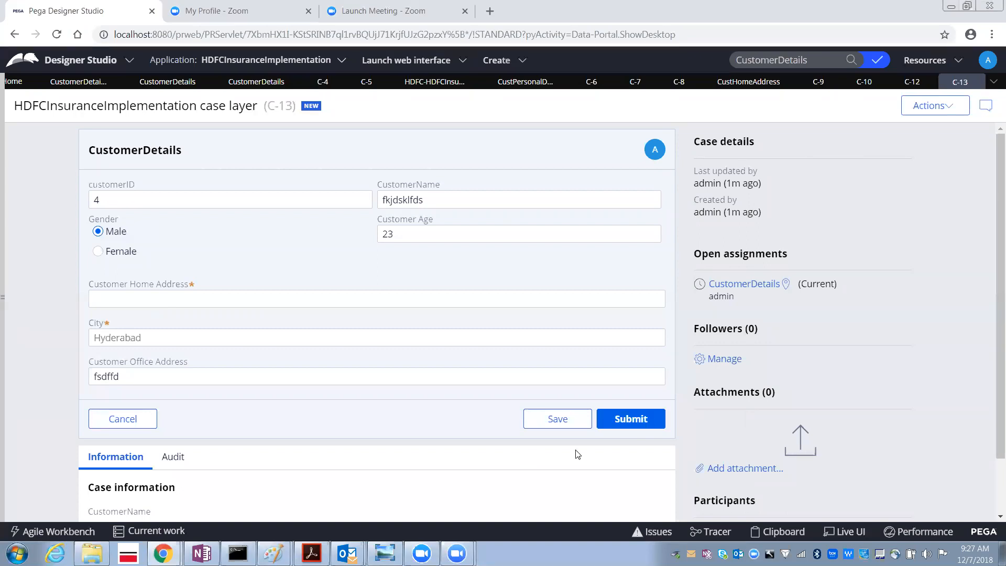
- Submit the form and dismiss the validation alert
click(626, 421)
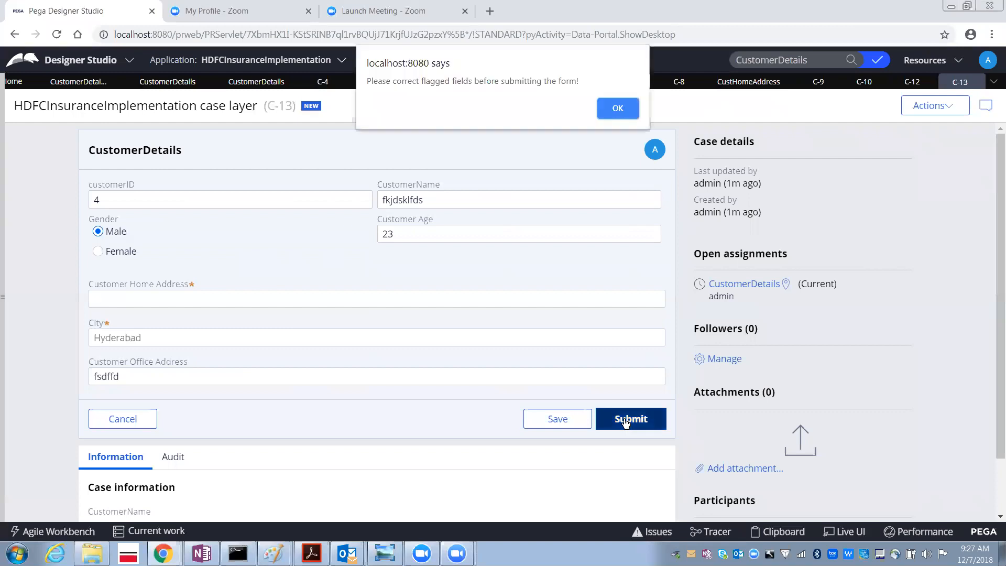
click(612, 108)
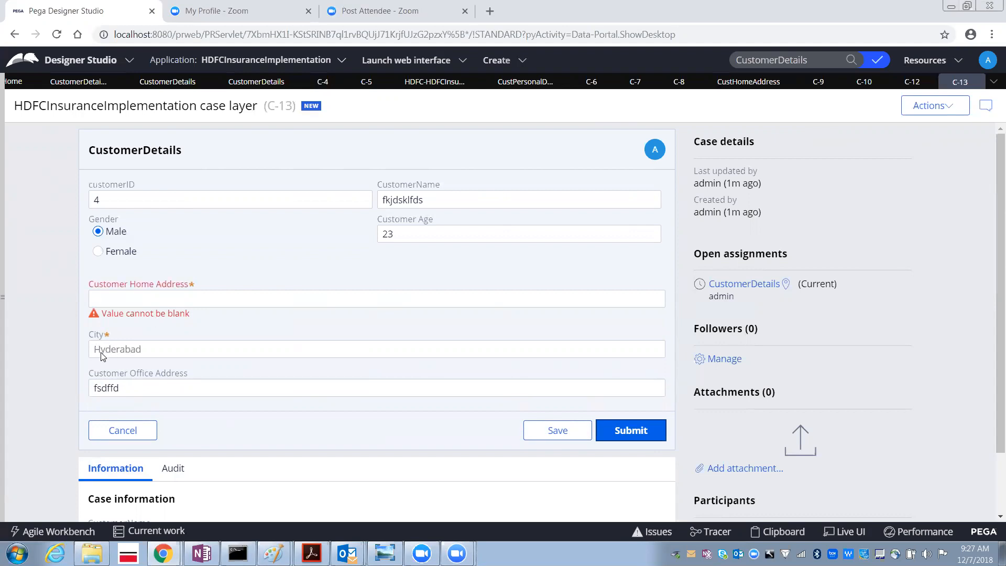
- Try to delete the prefilled City value
drag(147, 354, 90, 357)
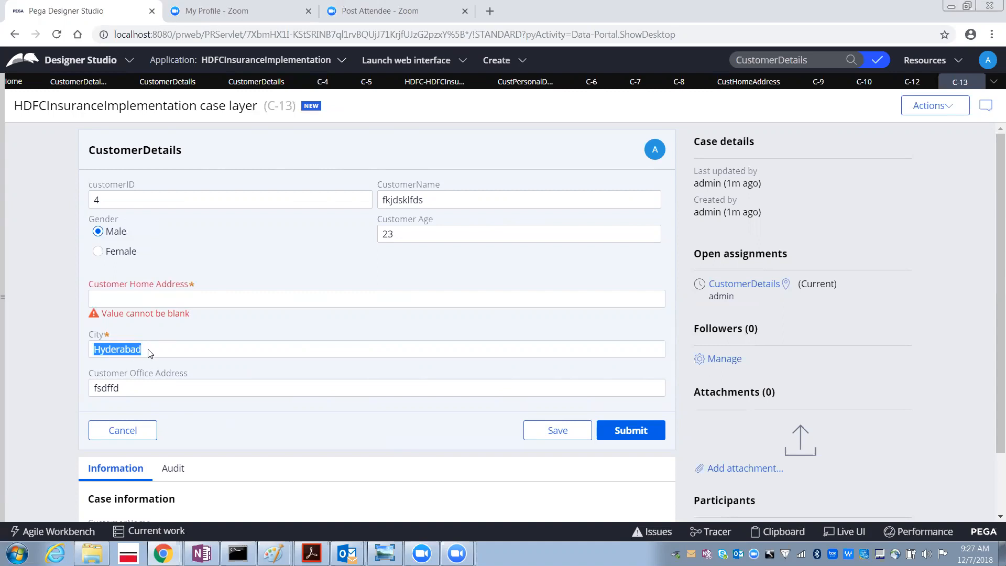
key(BackSpace)
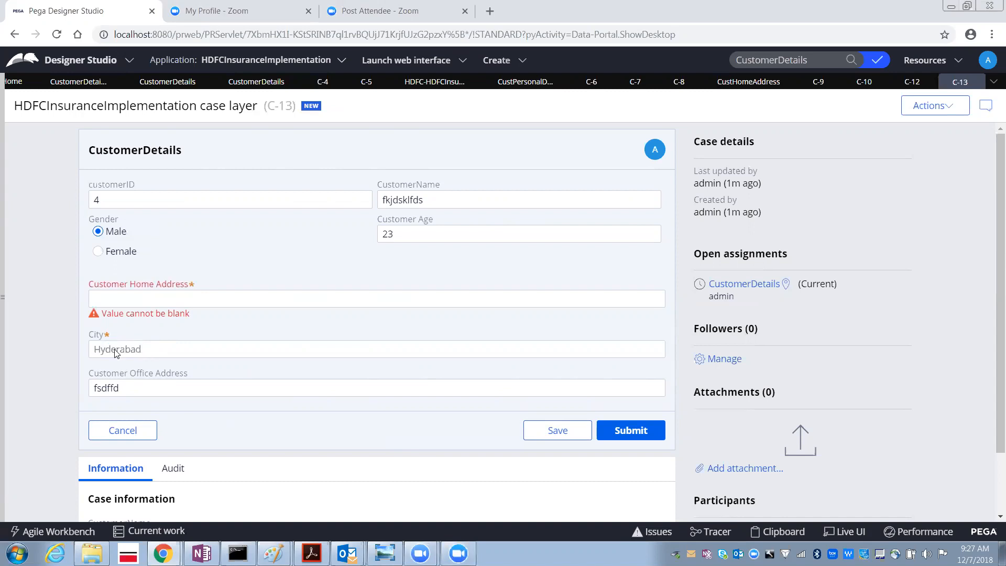
key(ctrl+z)
key(BackSpace)
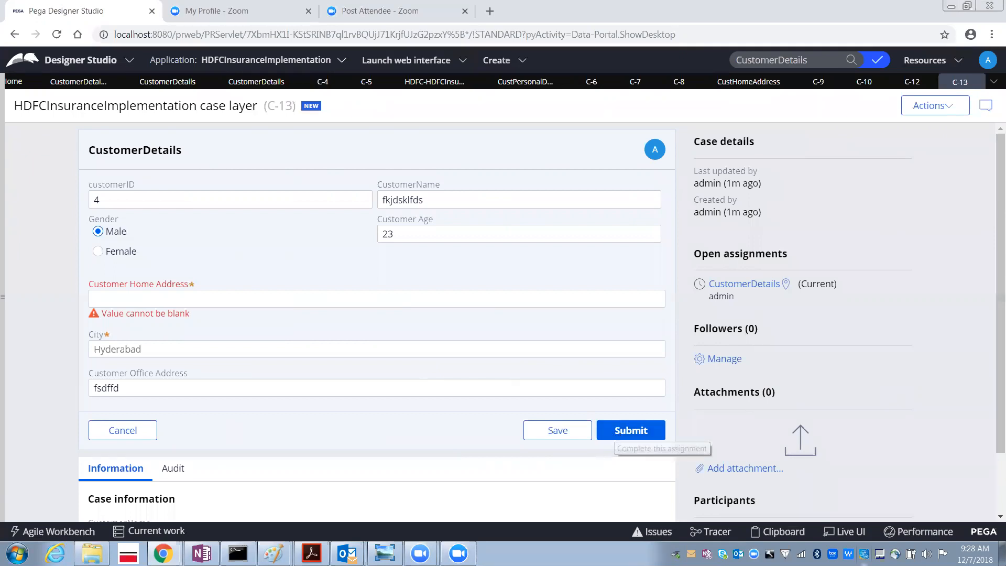
- Close the test case tabs C-13 through C-9, discarding their unsaved changes
mouse_move(973, 88)
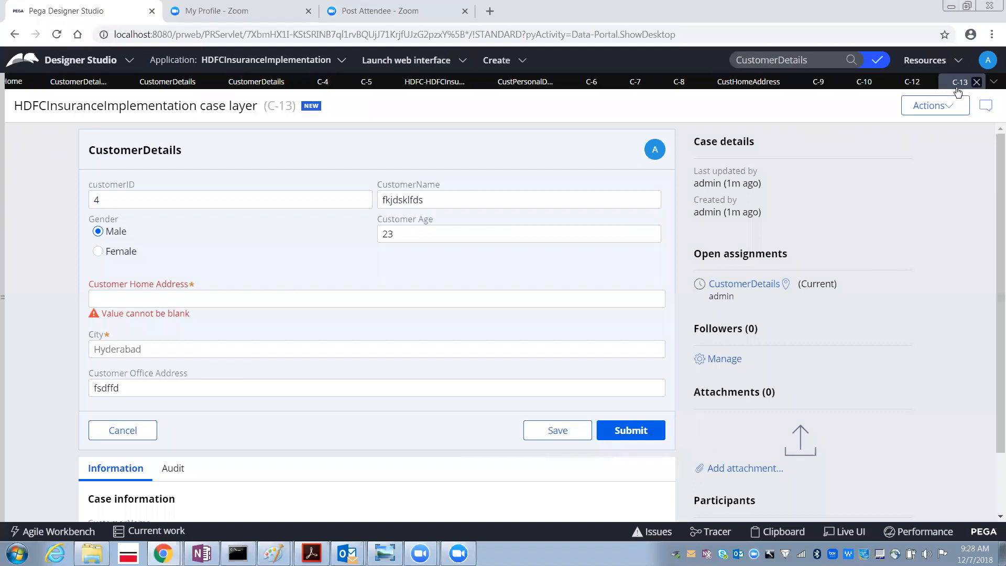
click(977, 82)
click(593, 333)
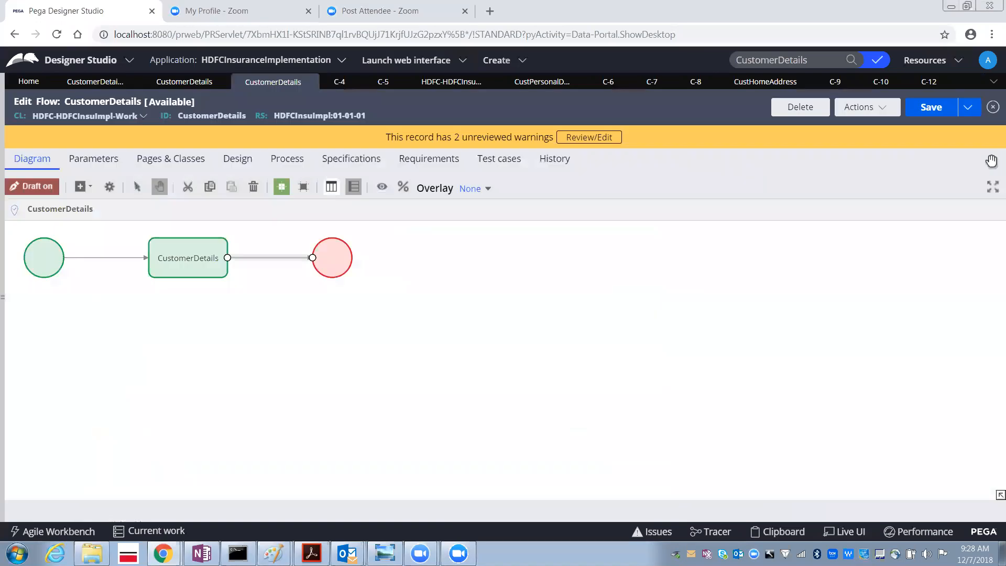
click(921, 86)
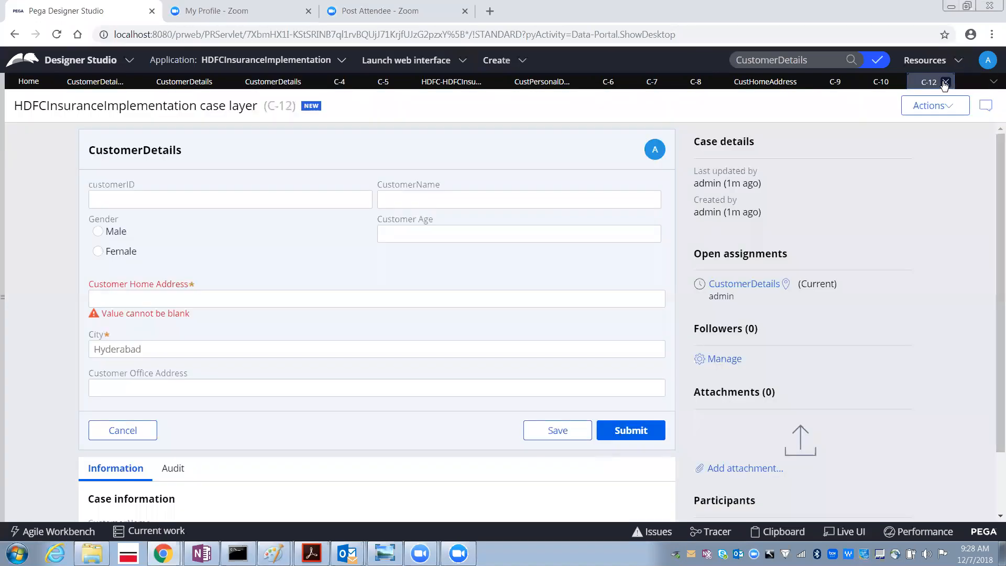
click(946, 82)
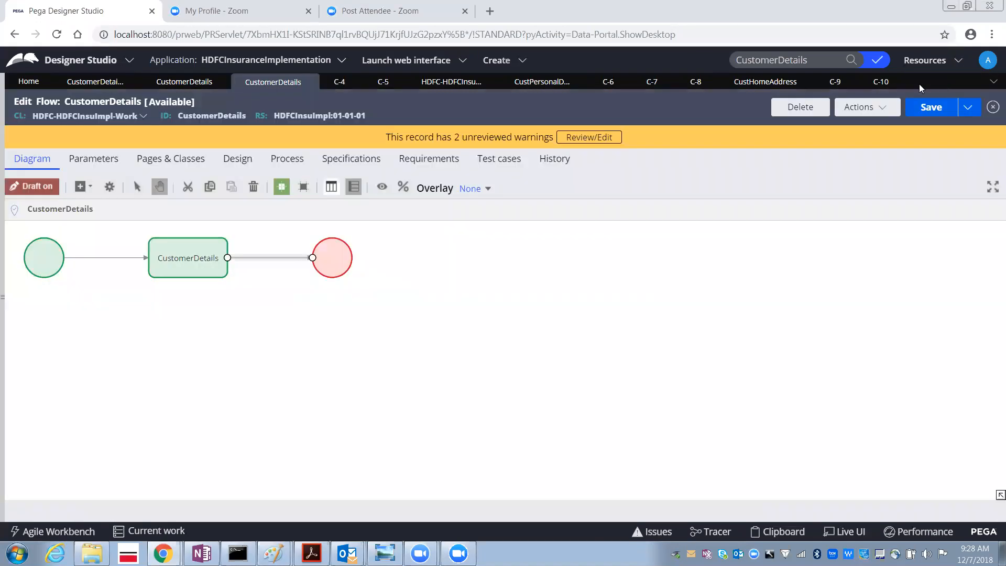
click(893, 84)
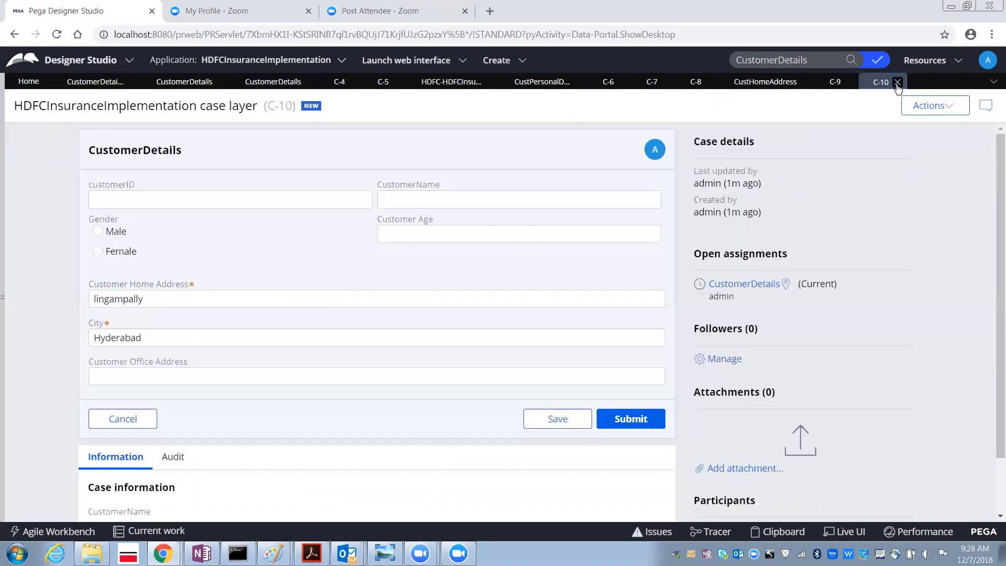
click(836, 83)
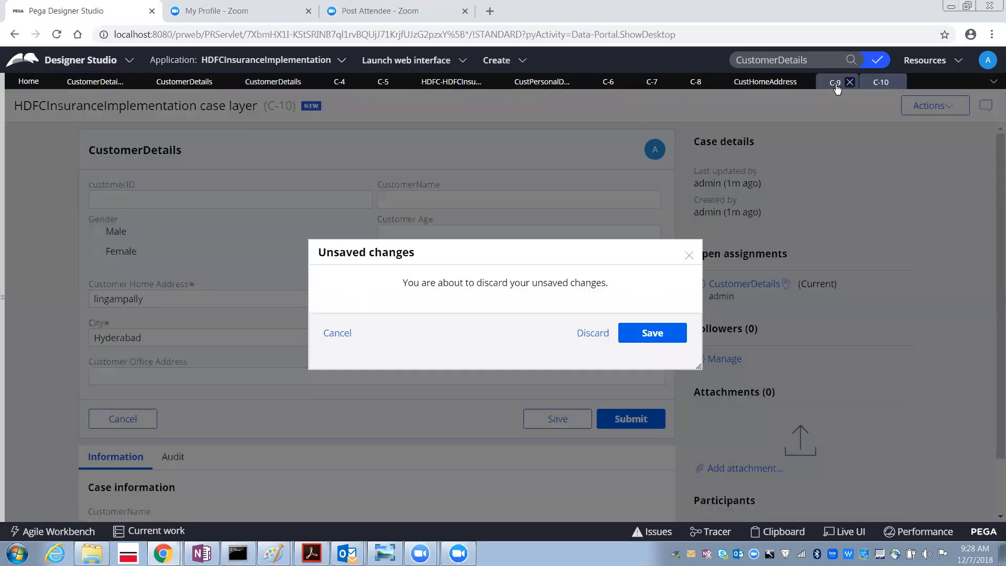
click(850, 82)
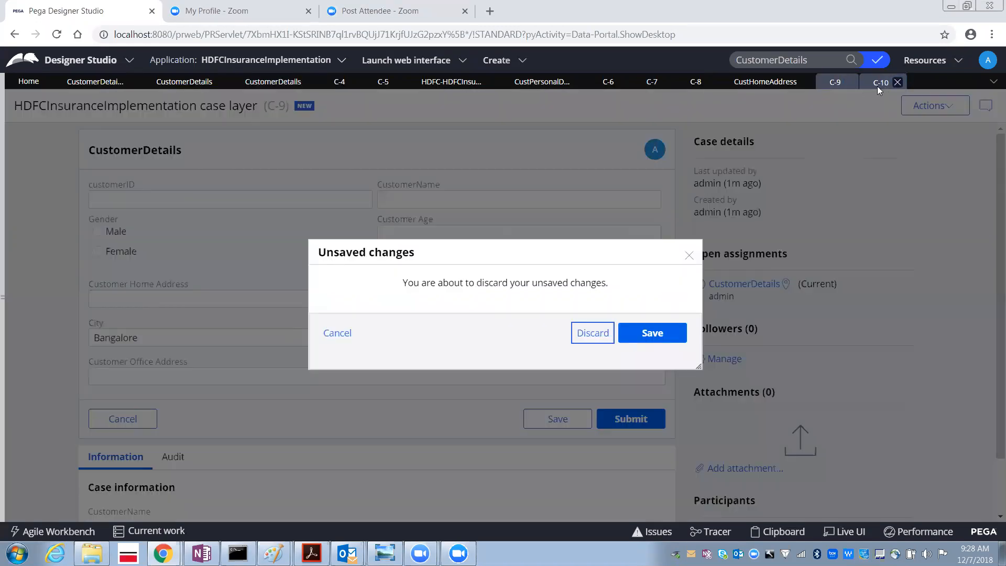
click(587, 333)
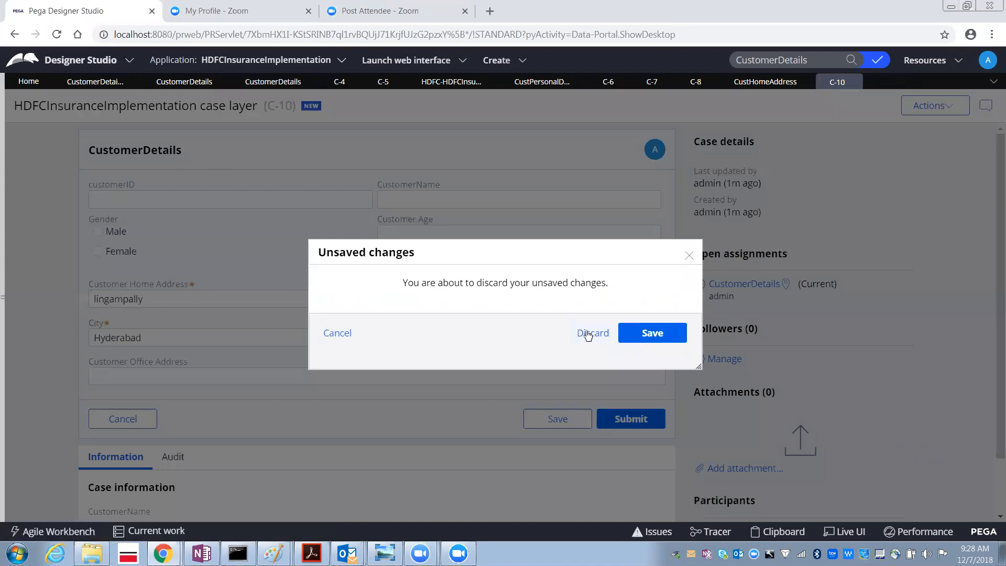
click(588, 334)
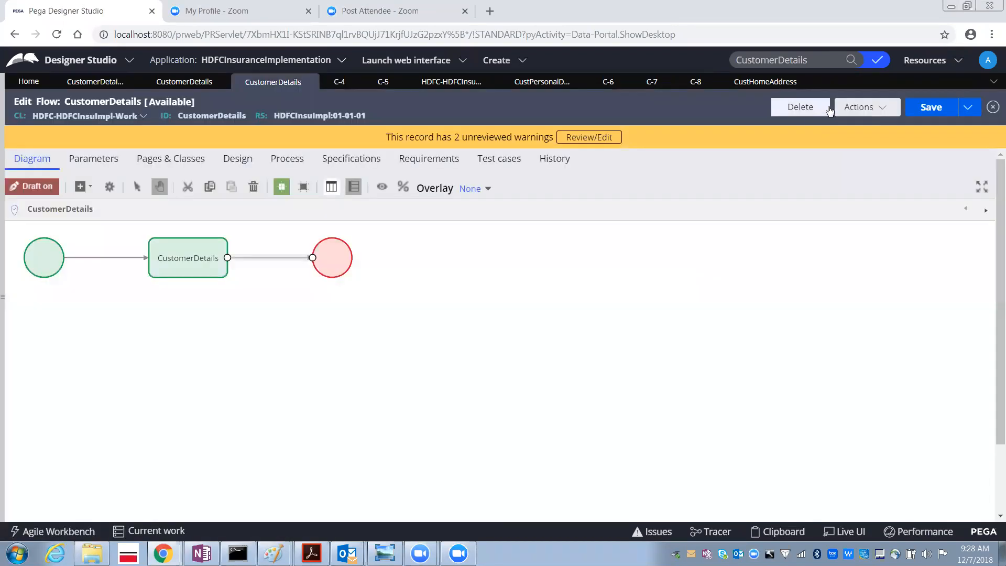
- Close the remaining case tabs C-8 through C-4, discarding unsaved changes
click(703, 84)
click(710, 82)
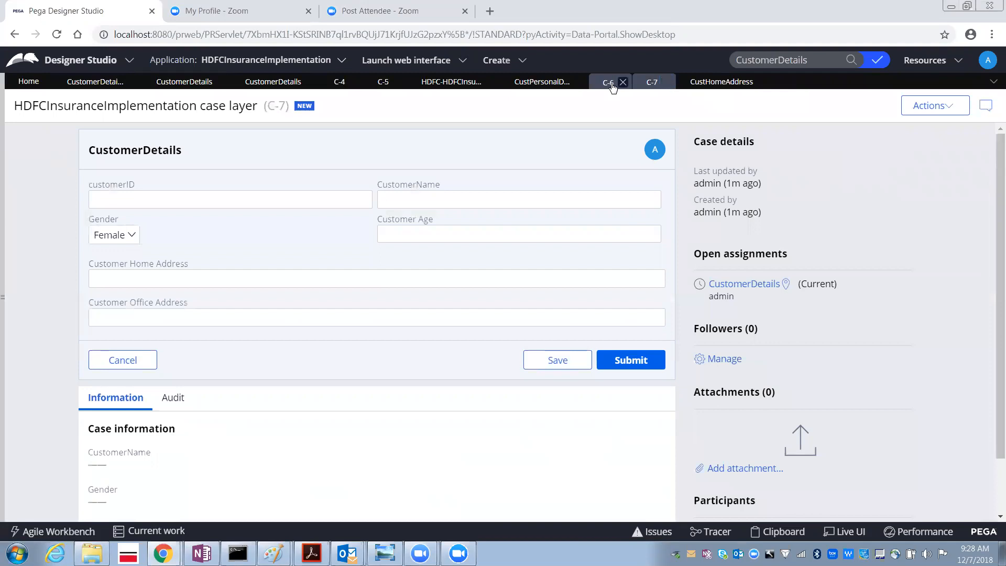
click(623, 83)
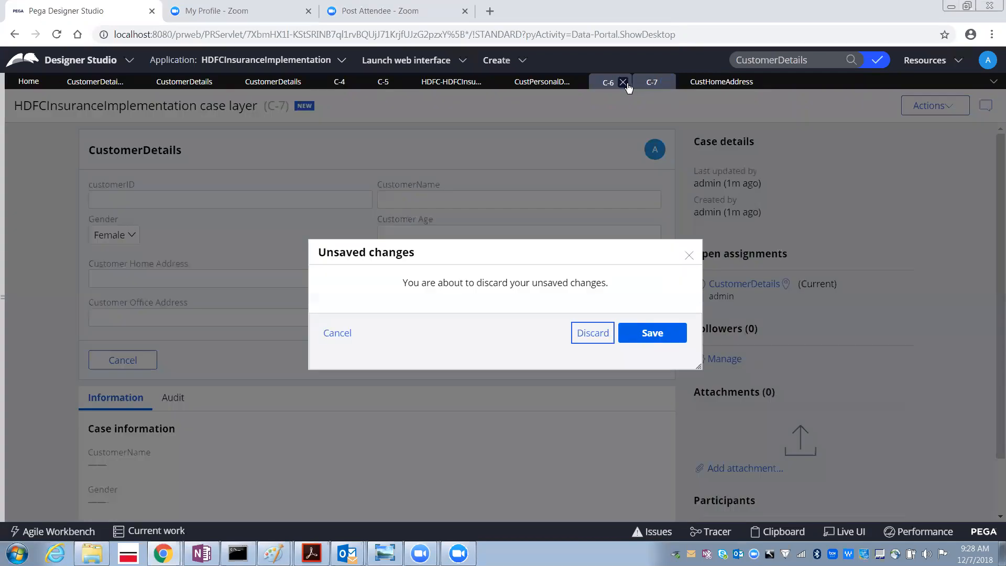
click(585, 337)
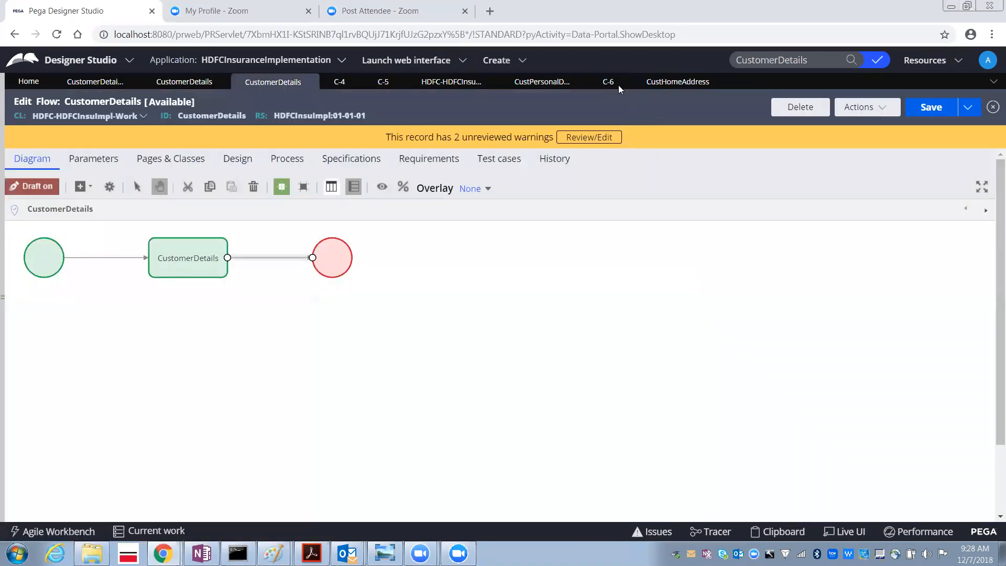
click(626, 82)
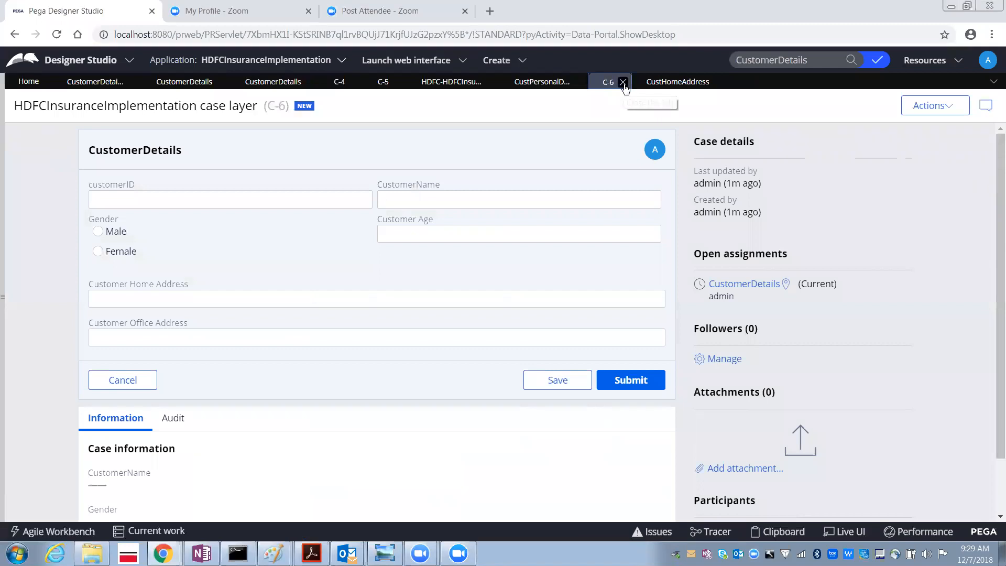
click(623, 82)
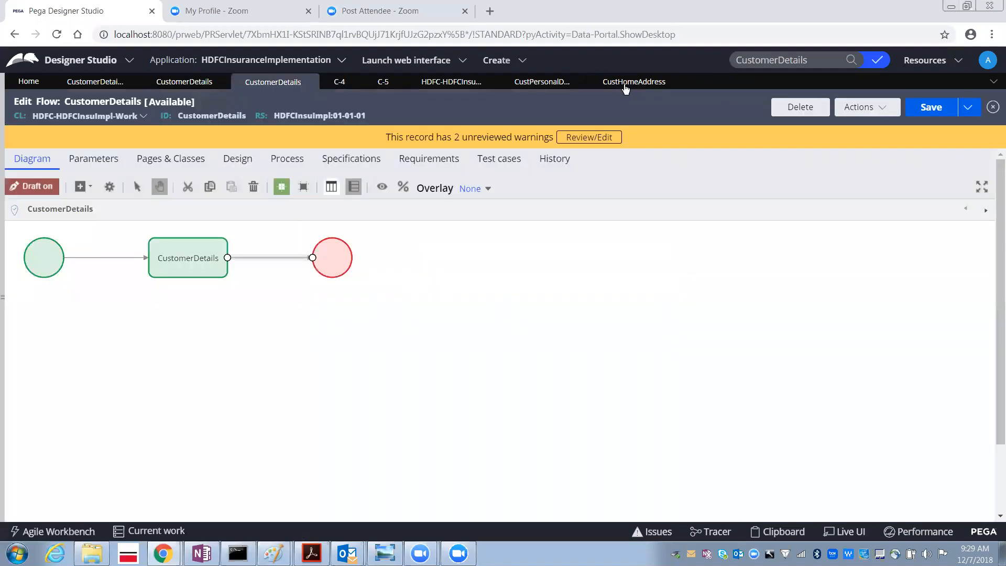
click(390, 85)
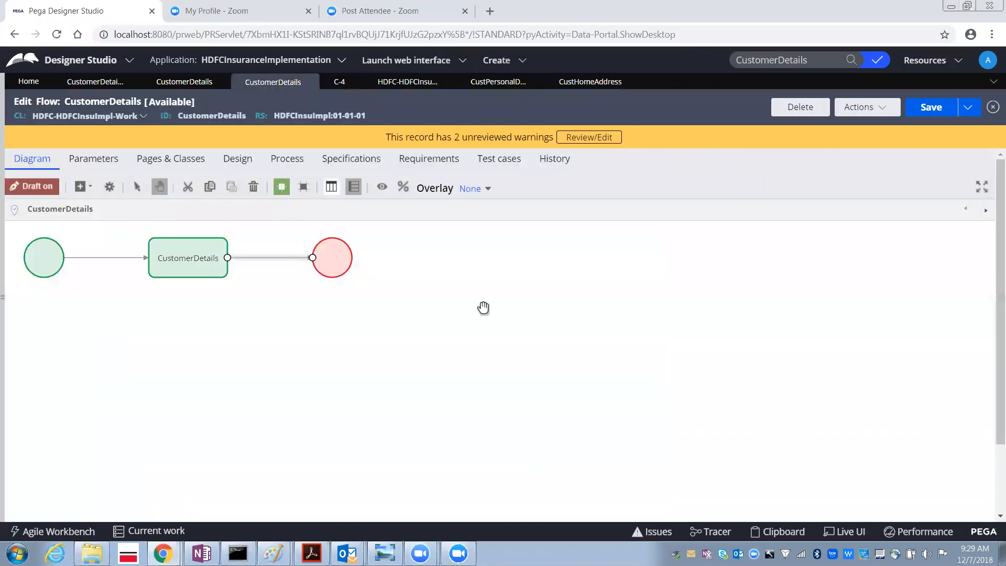
click(340, 83)
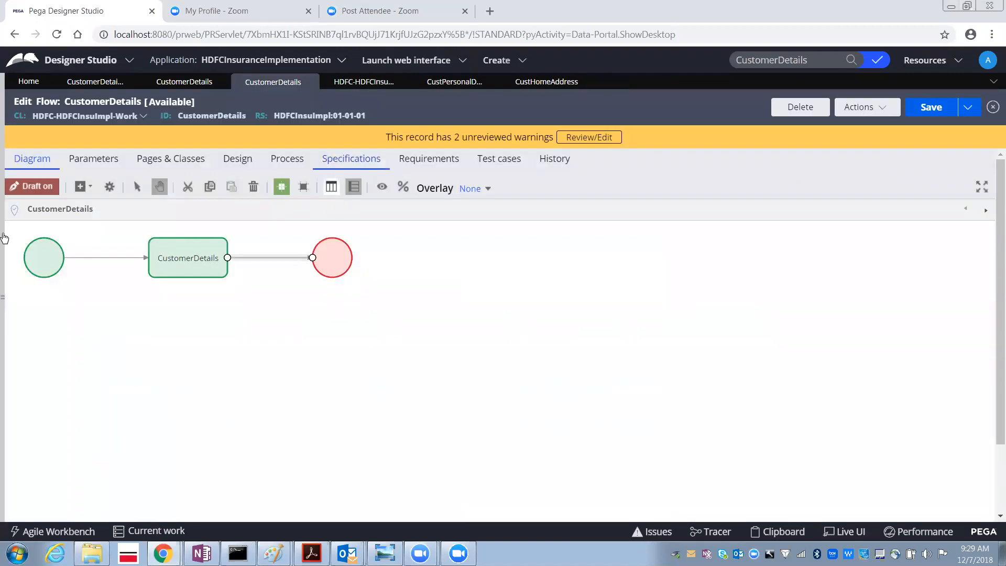
- Open the instances list of the HDFC-HDFCInsuImpl-Work class from the App Explorer
click(7, 232)
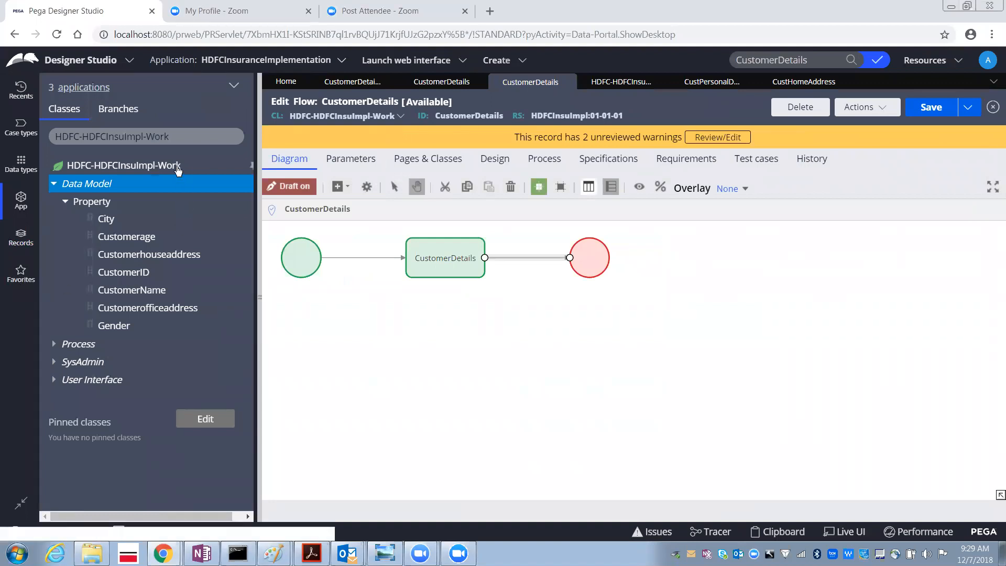
right_click(160, 167)
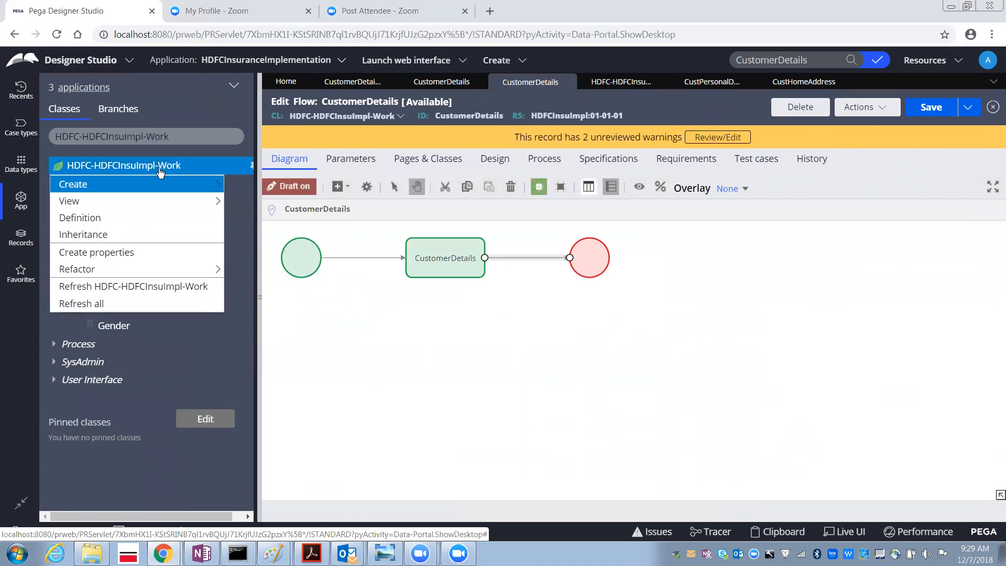
mouse_move(133, 208)
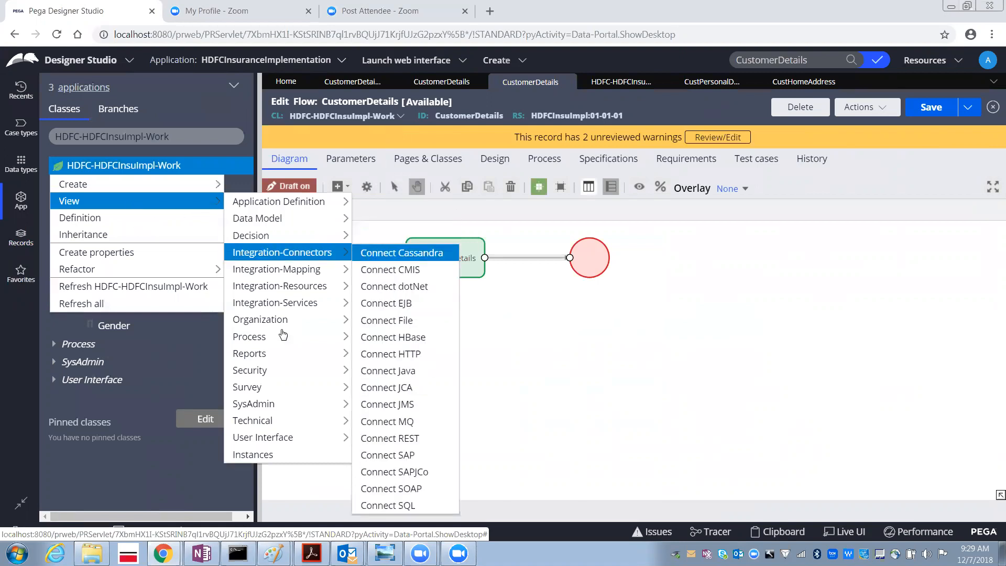
click(254, 456)
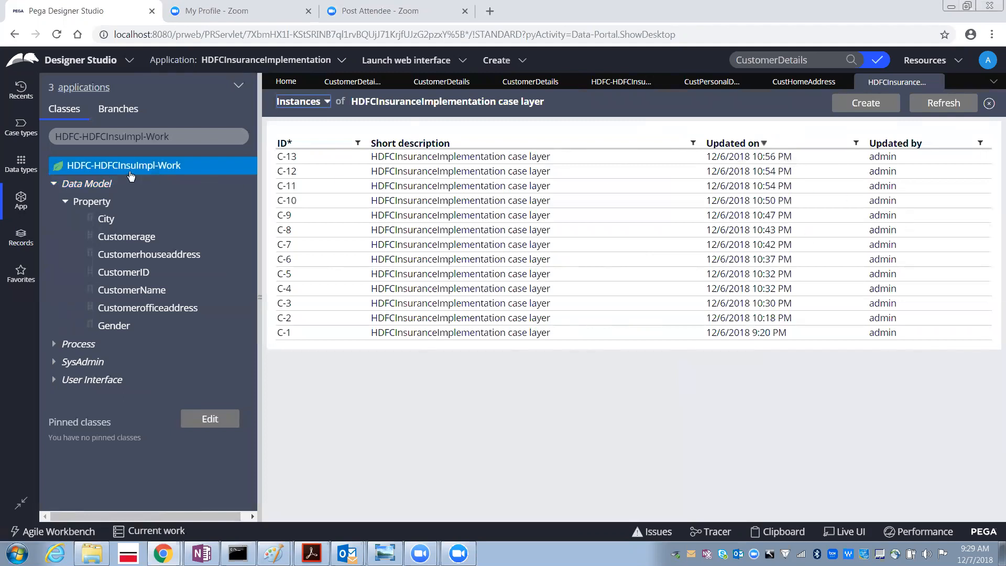
click(935, 81)
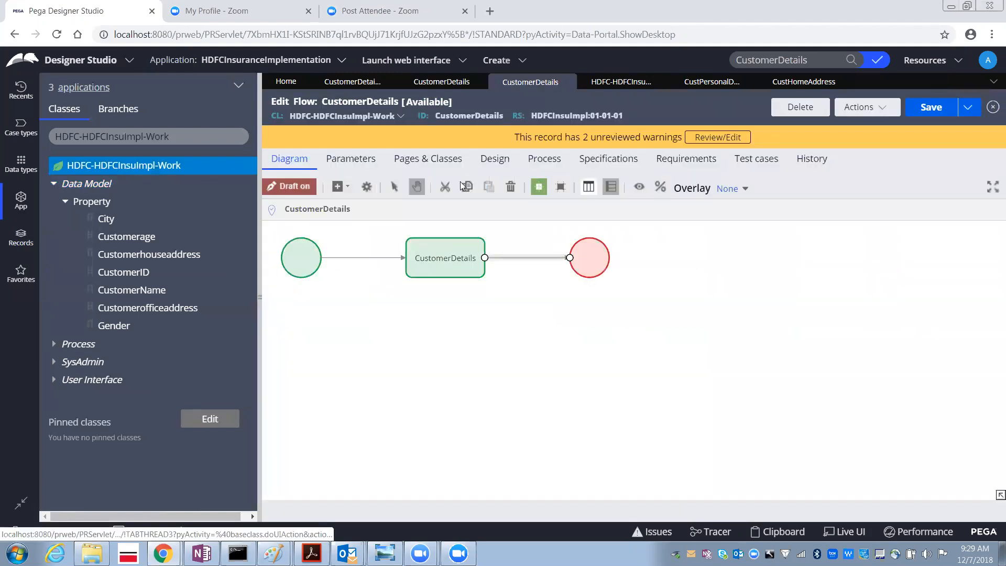
click(96, 165)
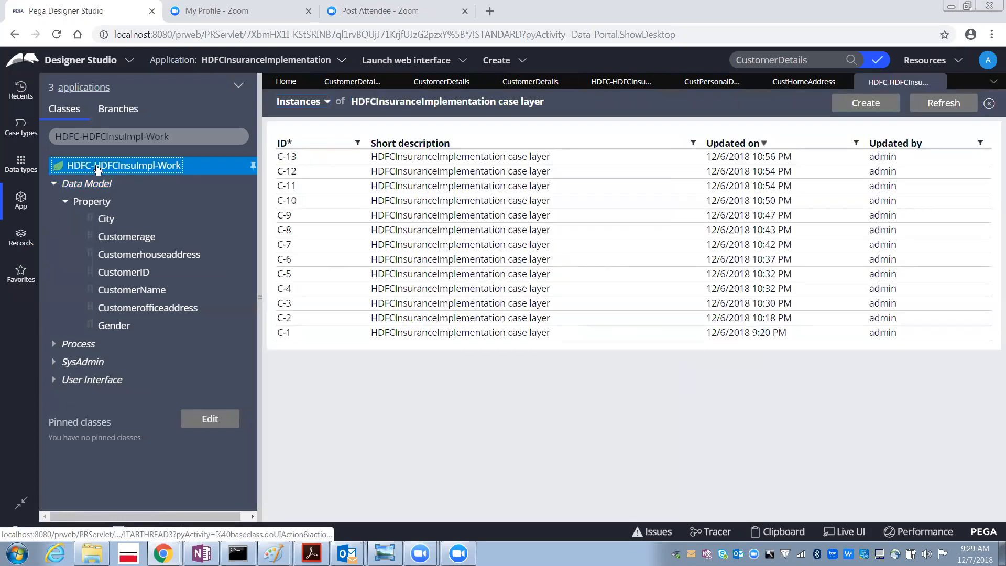
right_click(96, 166)
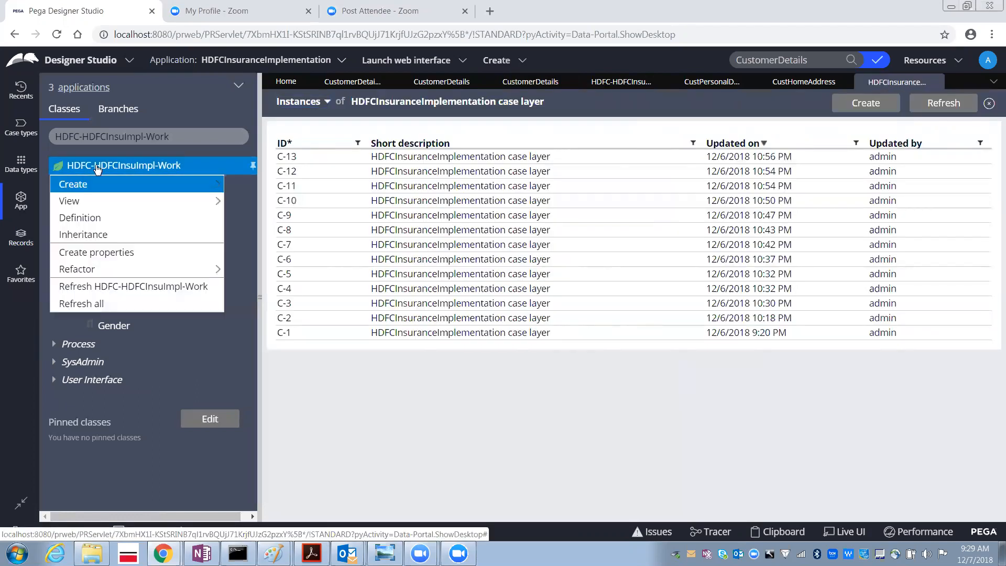
mouse_move(104, 201)
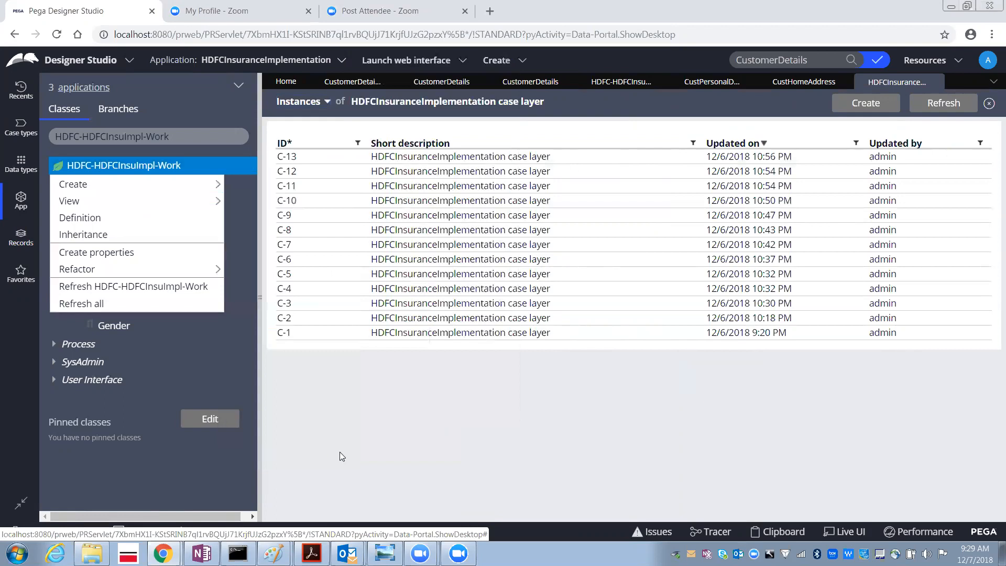
click(348, 451)
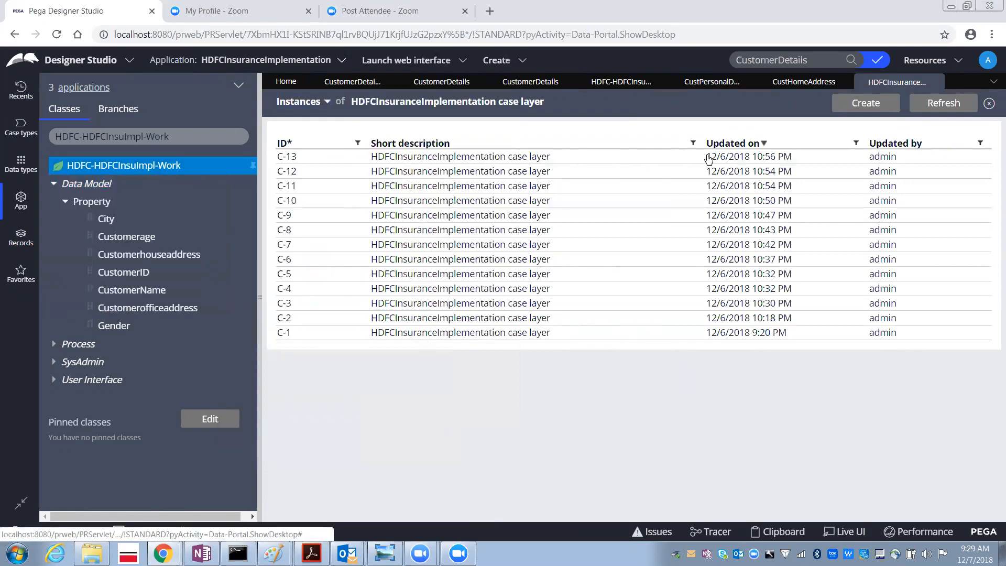
click(936, 83)
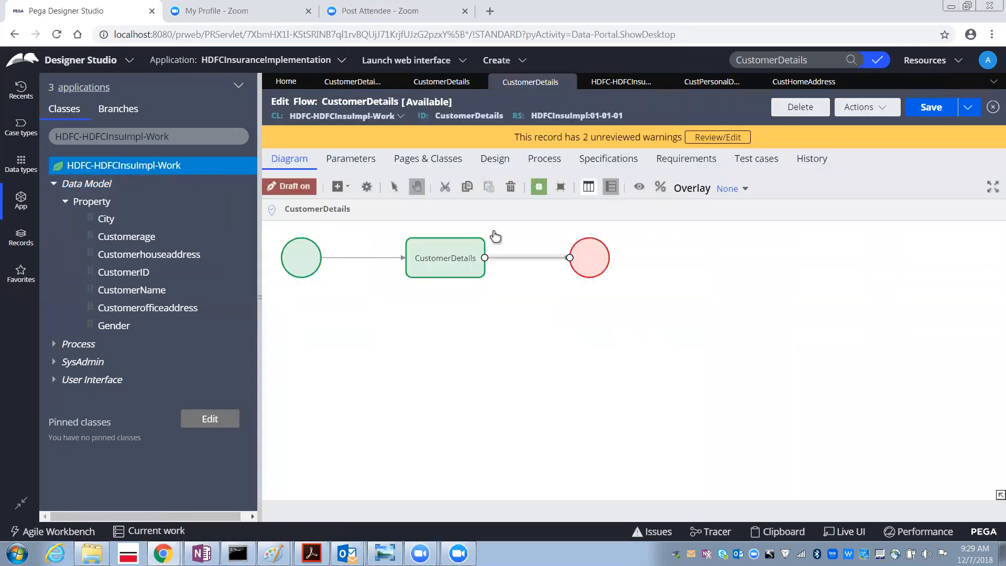
click(128, 171)
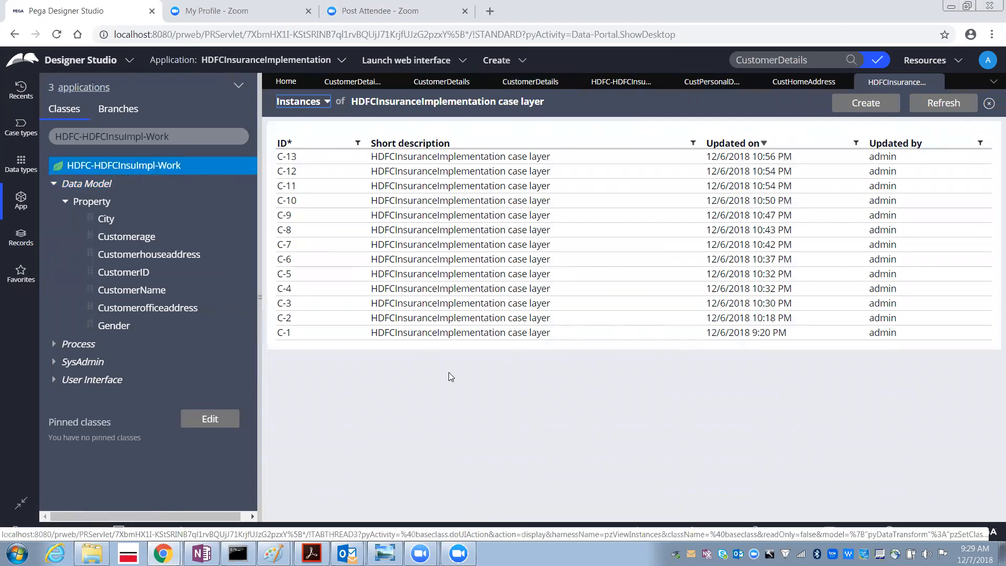
- Open cases C-13 and C-12 from the instances list and try to edit C-12's assignment
click(397, 157)
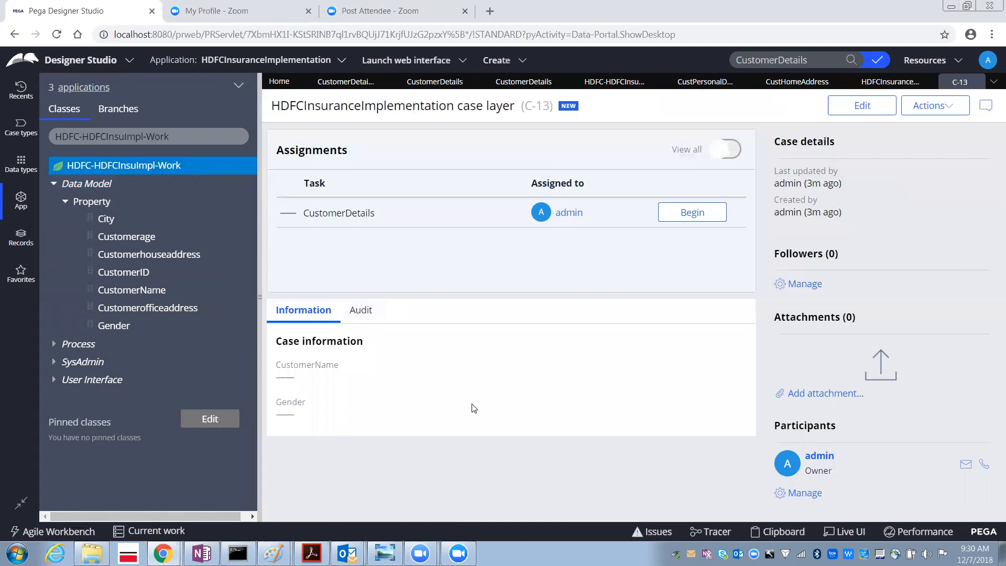
click(972, 82)
click(470, 171)
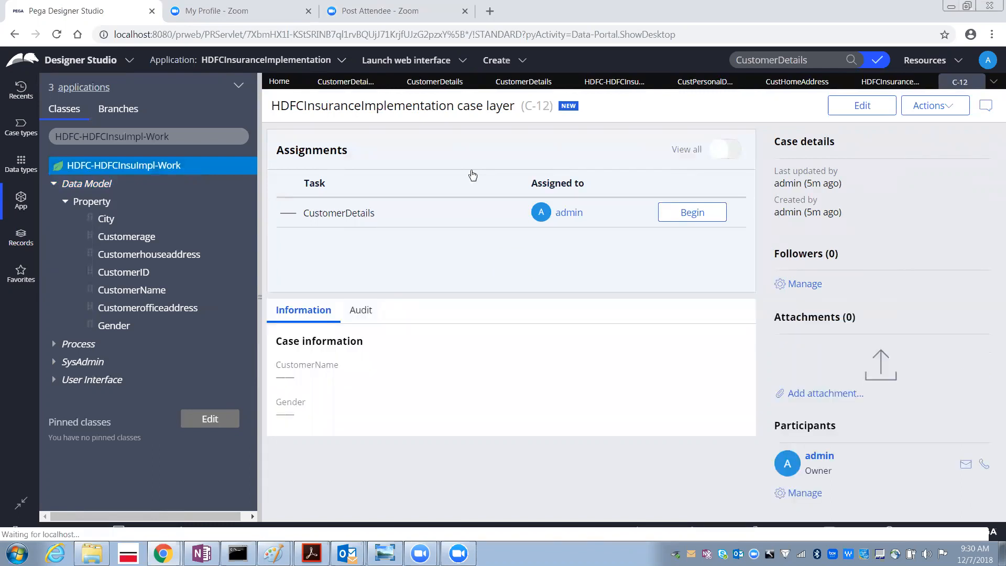
click(874, 110)
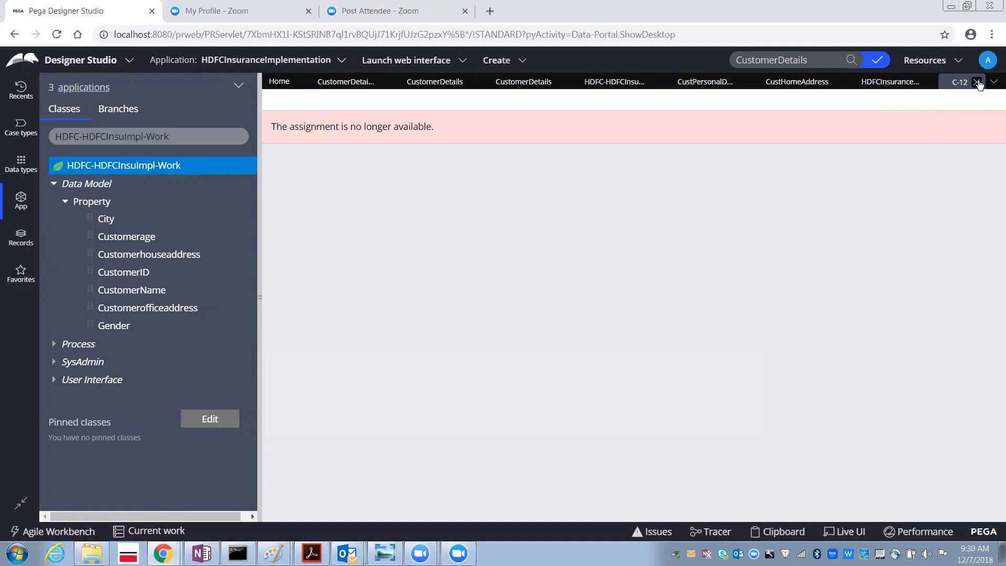
click(977, 82)
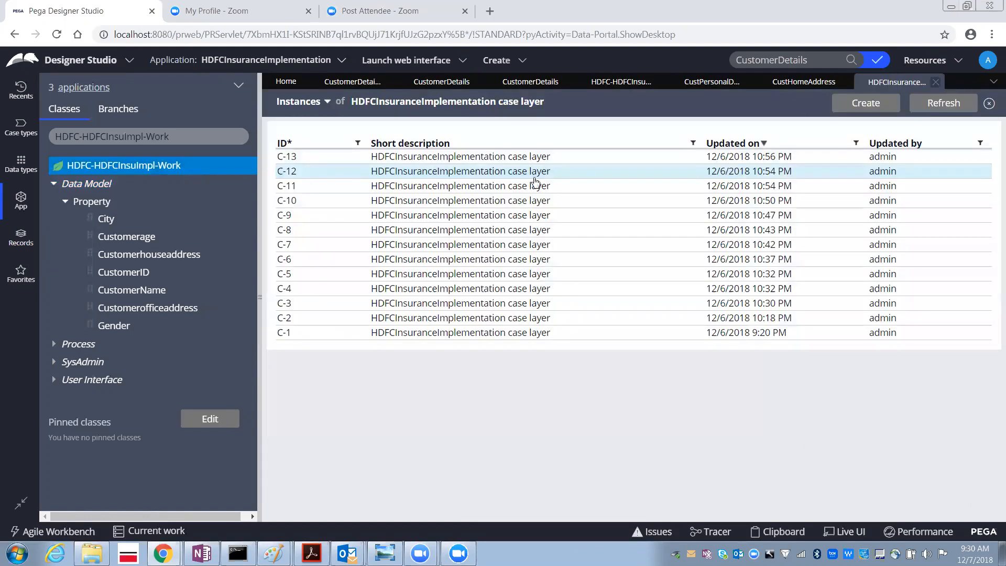
- Switch through the CustomerDetails flow, flow action and container section to the CustHomeAddress section
click(530, 81)
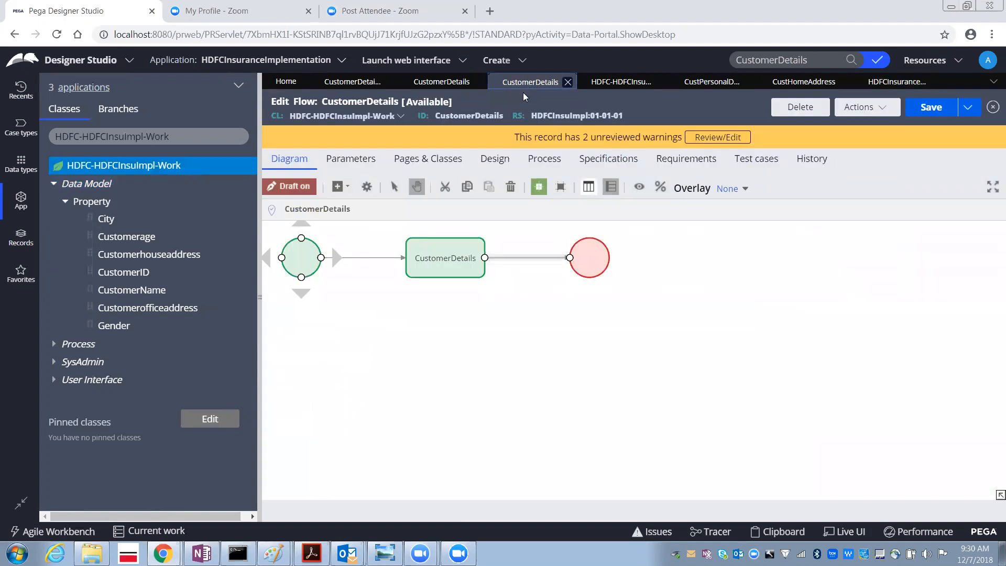
click(463, 85)
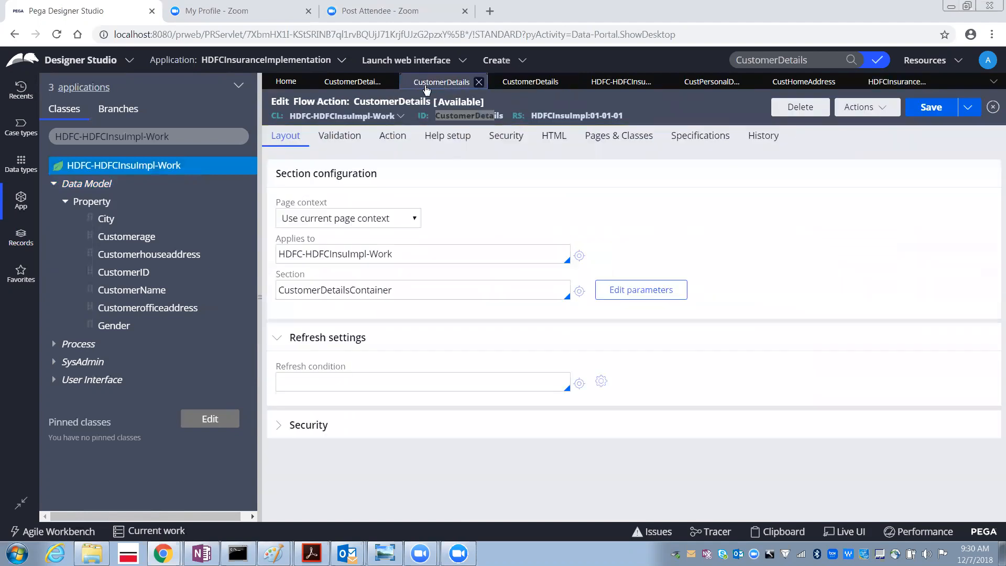
click(356, 84)
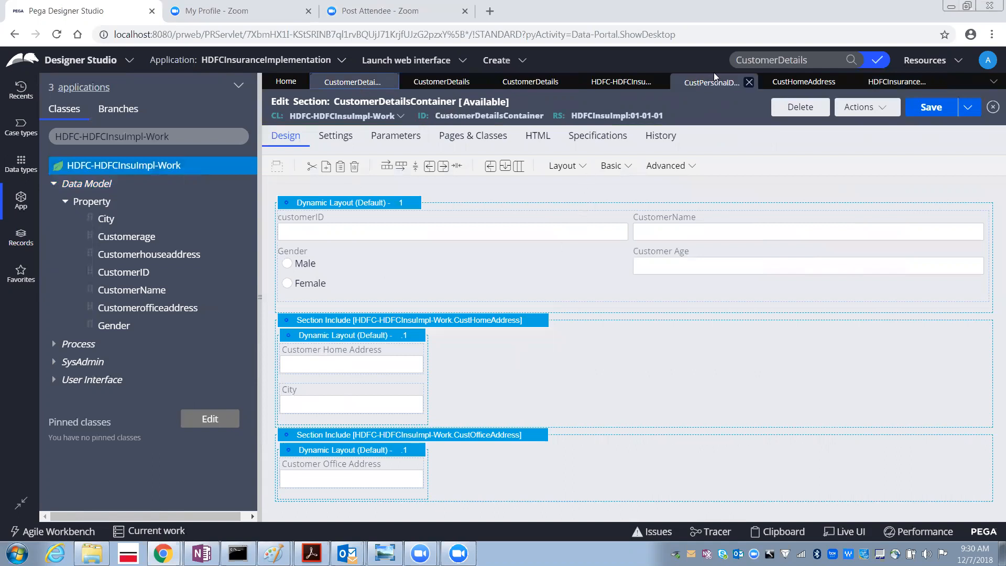
click(789, 84)
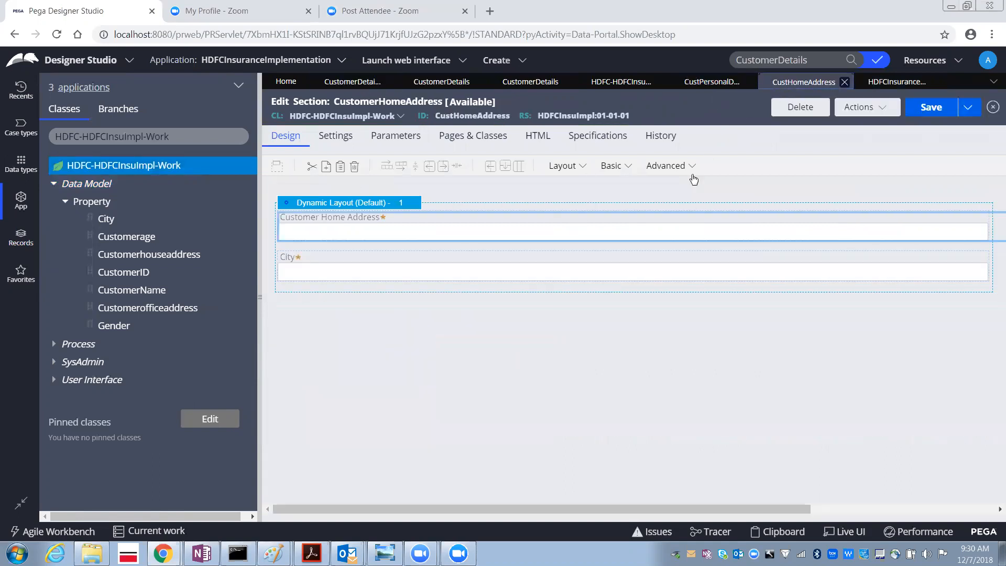
double_click(676, 232)
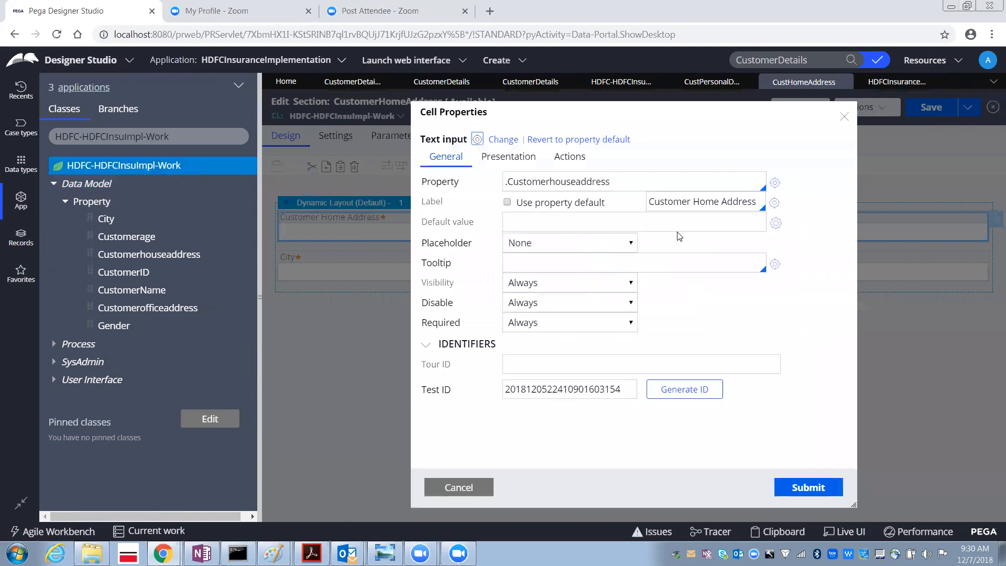
click(591, 288)
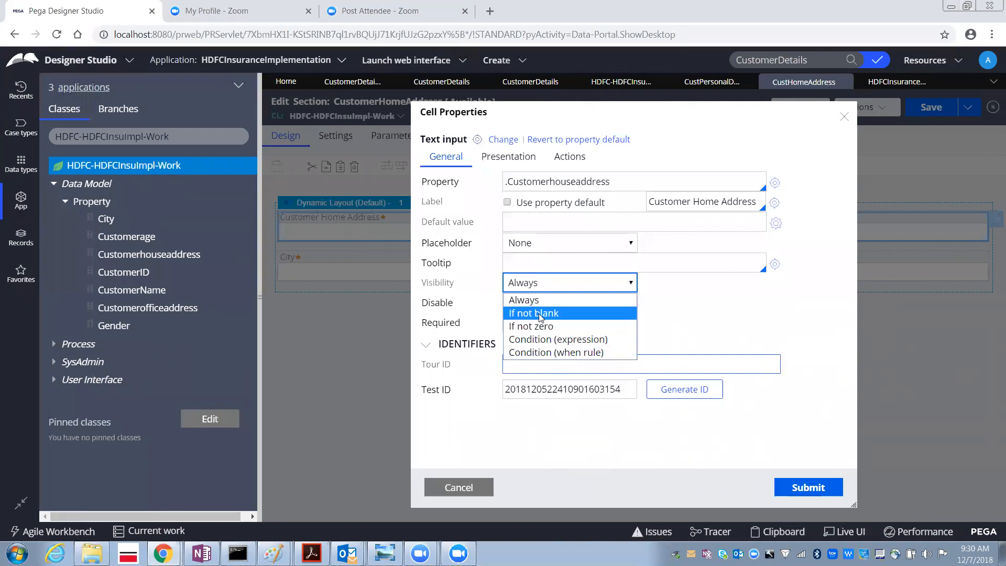
click(339, 271)
click(456, 488)
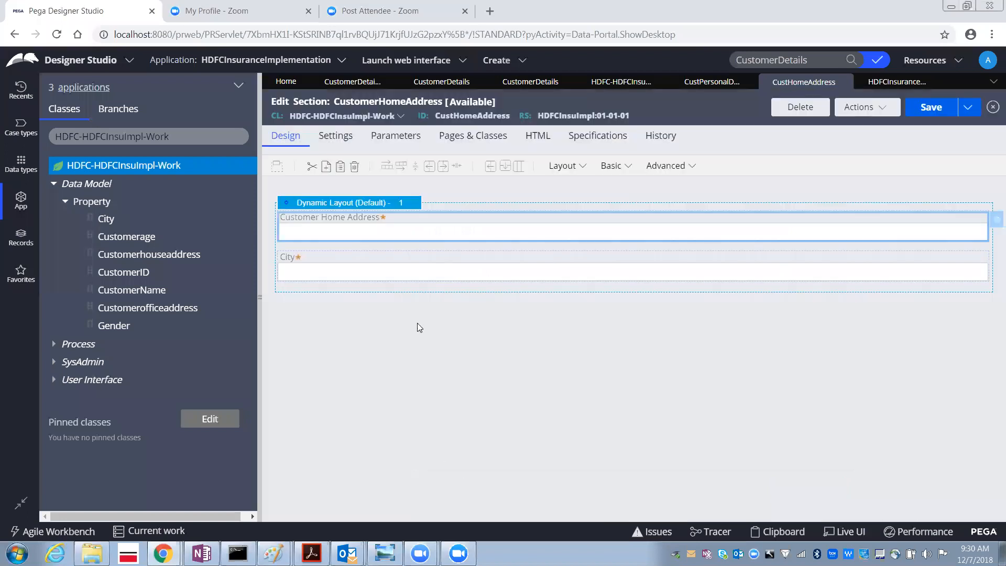
- Set the City cell's visibility to "If not blank" and save the section
click(397, 279)
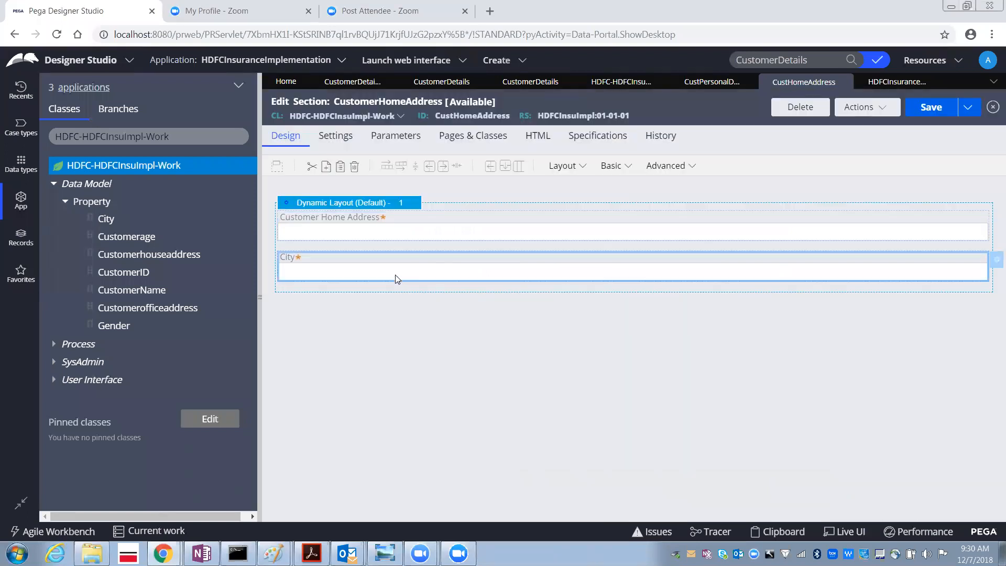
click(992, 264)
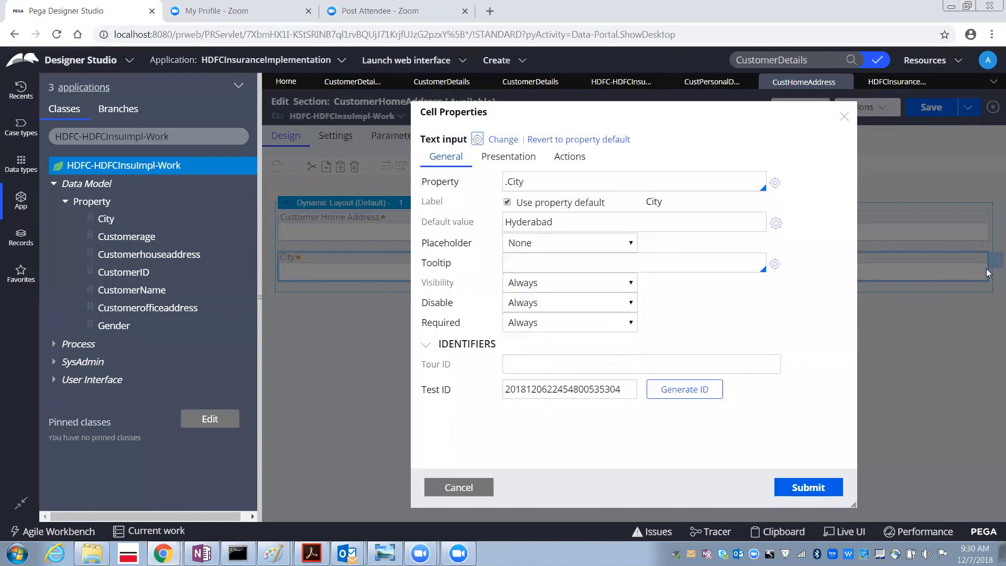
click(539, 283)
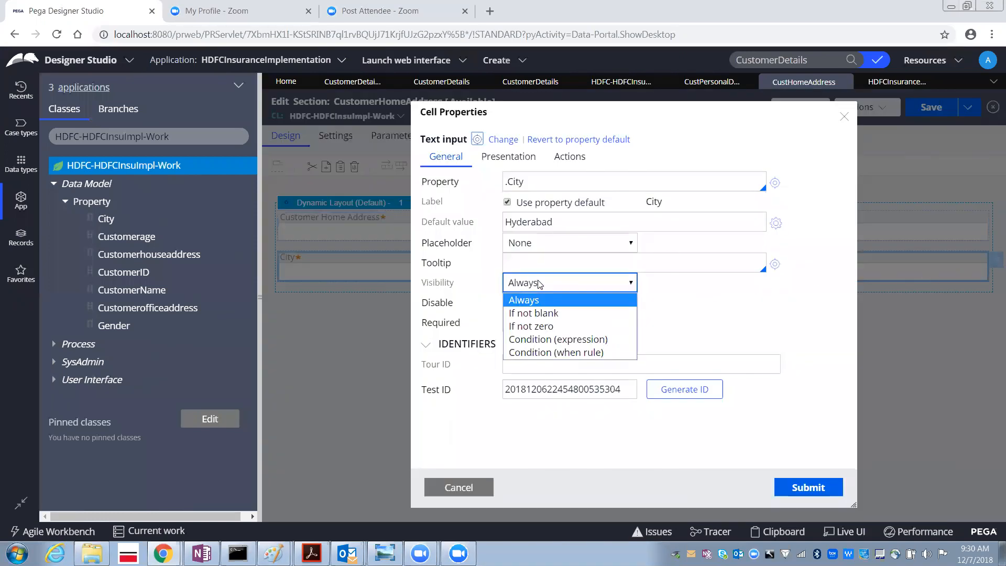
click(544, 315)
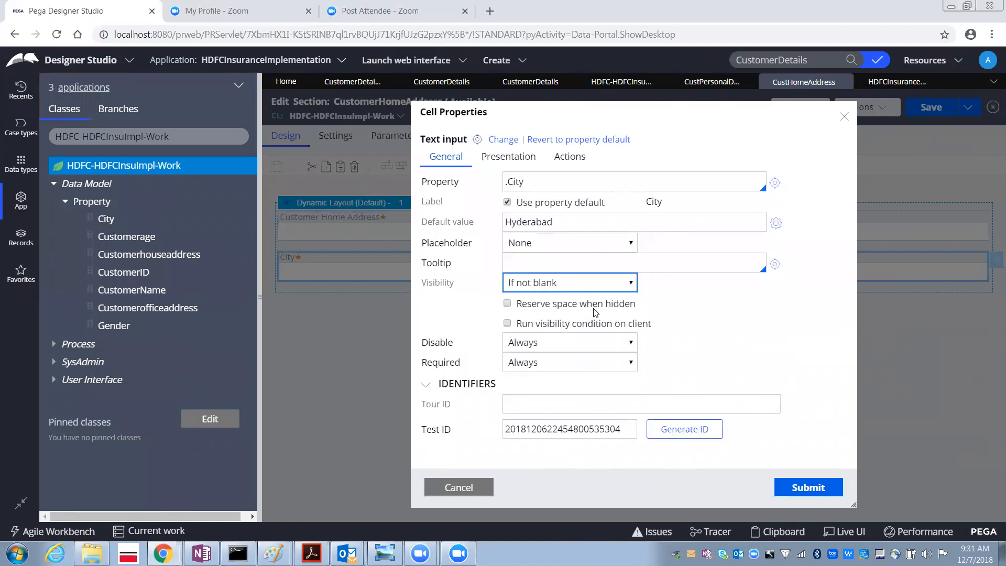
click(794, 488)
click(928, 108)
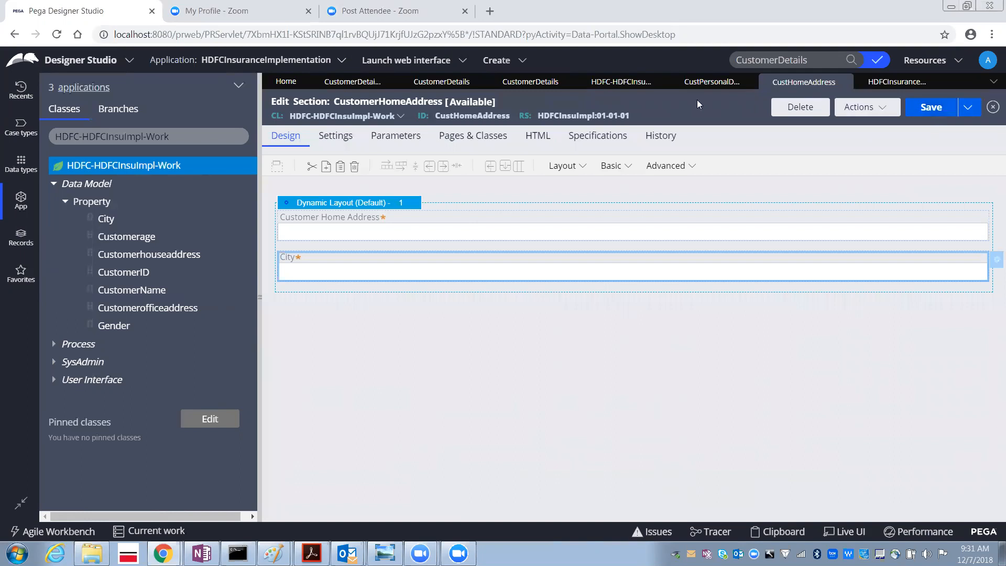
- Run the CustomerDetails flow and inspect the prefilled City value in the new case form
click(531, 82)
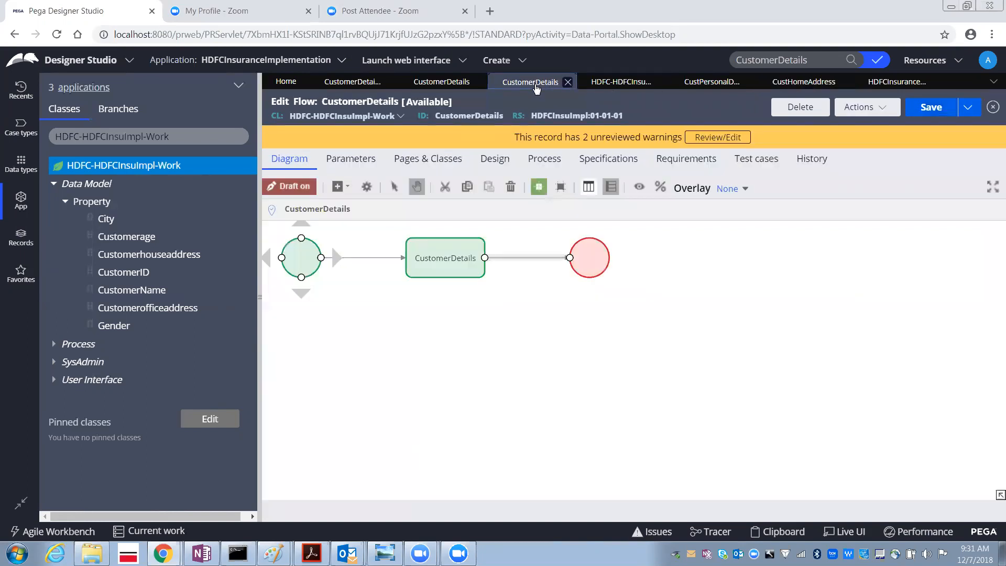
click(861, 107)
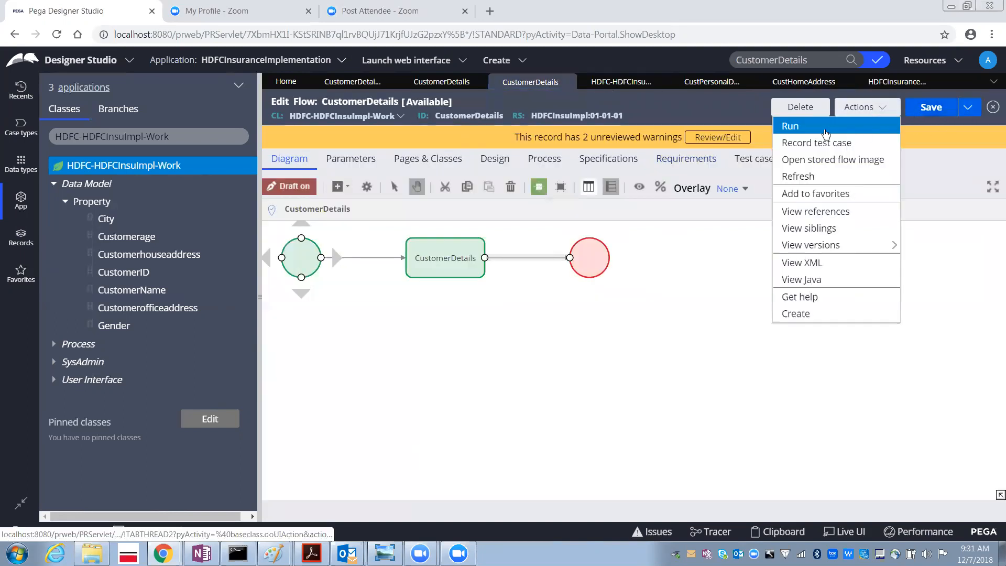
click(823, 129)
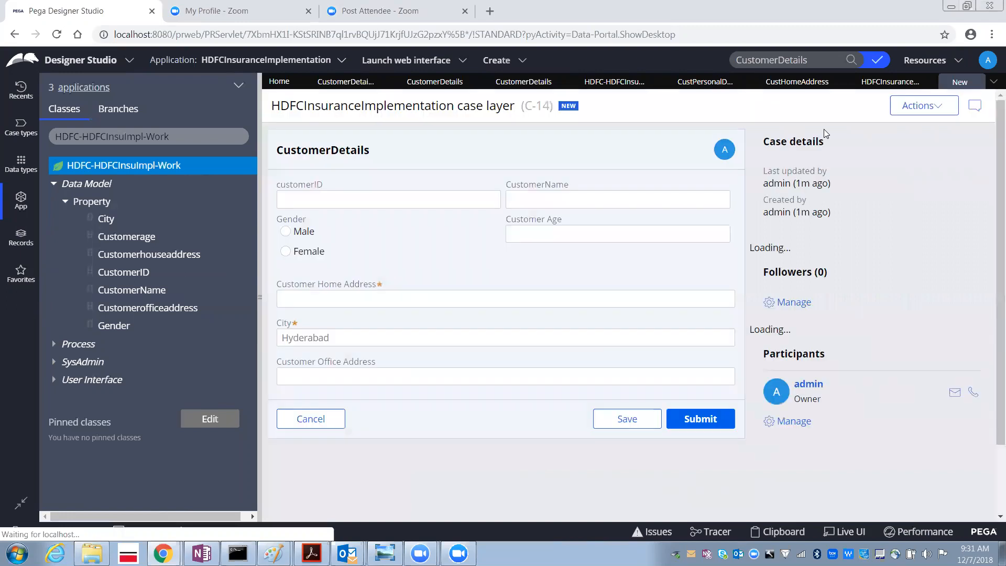
drag(330, 340, 281, 341)
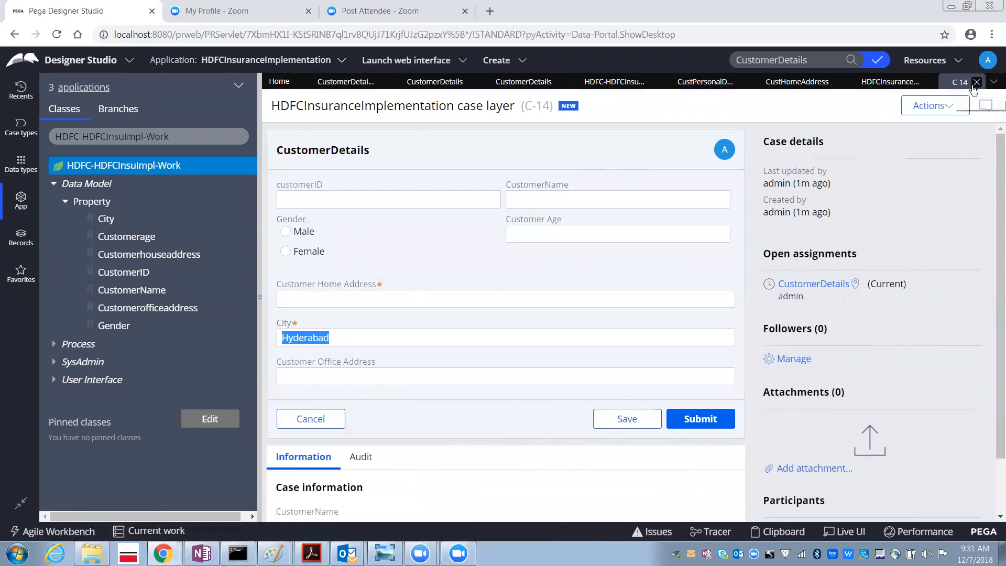
- Close the instances list and clear the City cell's default value, then save the section
click(882, 82)
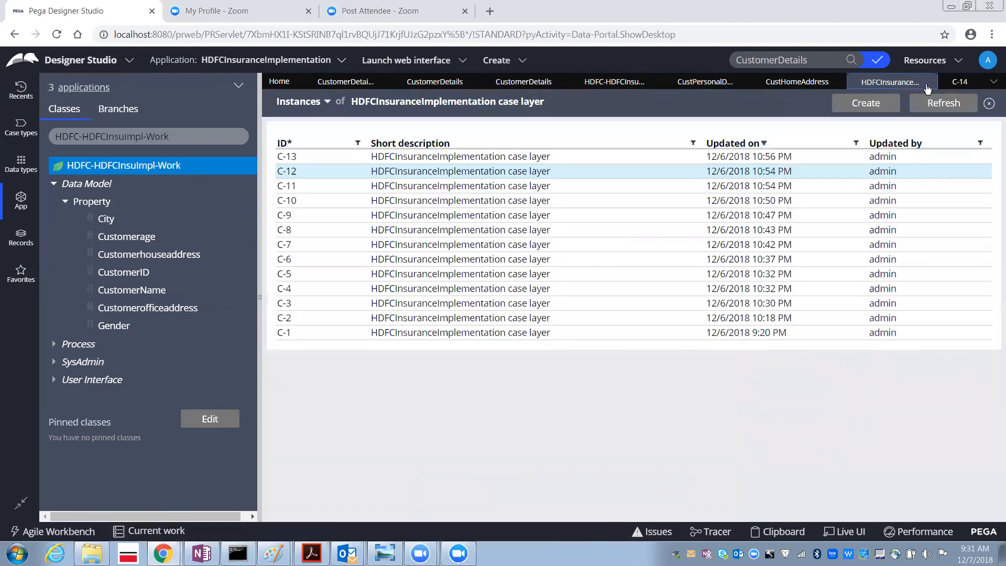
click(927, 82)
click(813, 87)
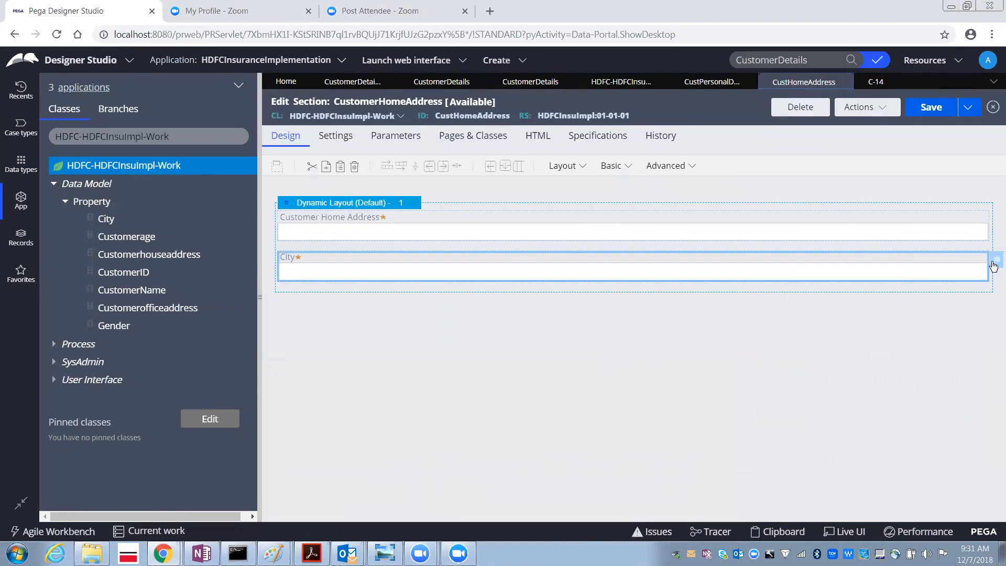
click(994, 265)
drag(554, 223, 400, 228)
key(BackSpace)
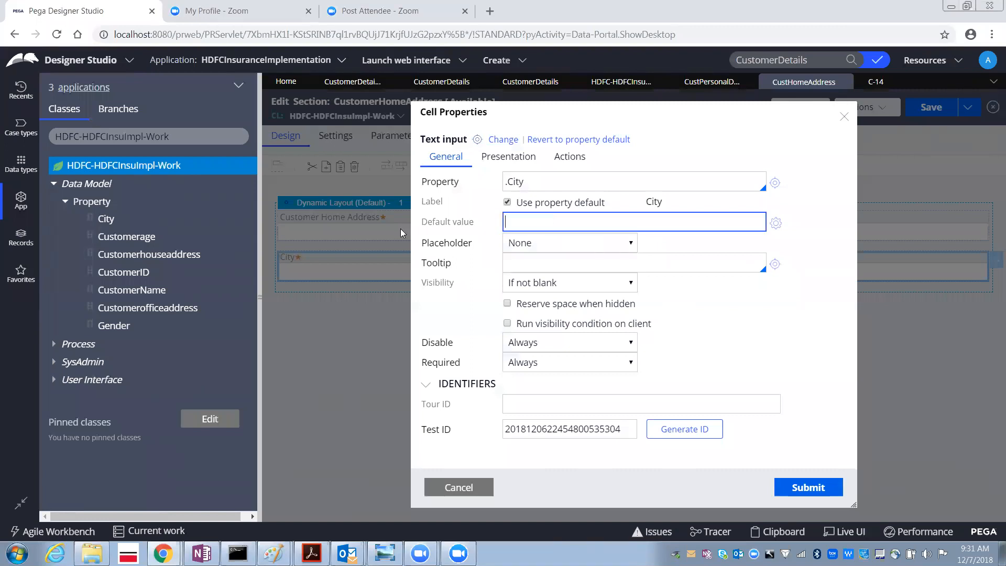
click(800, 491)
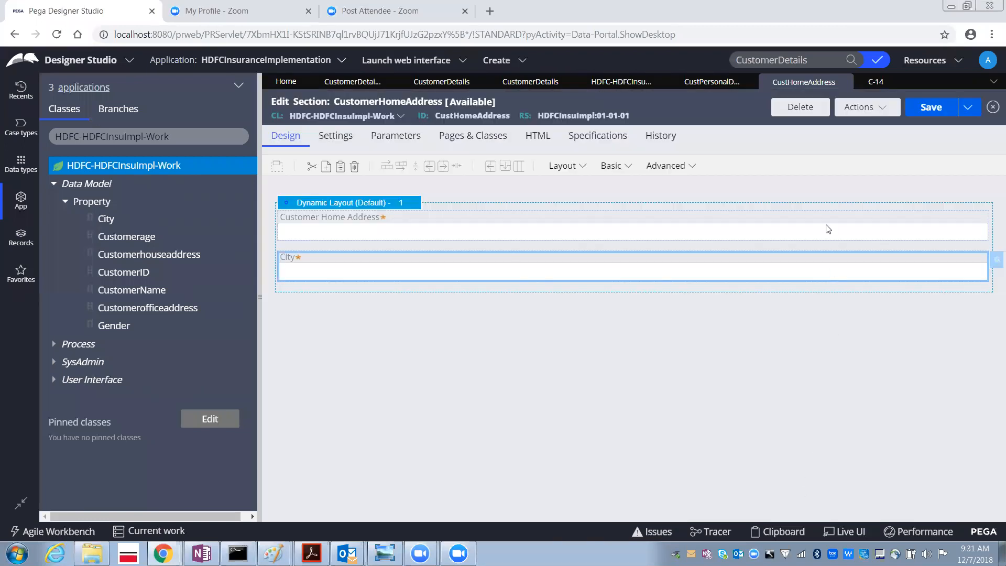
click(940, 109)
- Run the CustomerDetails flow again to create a new case
click(530, 84)
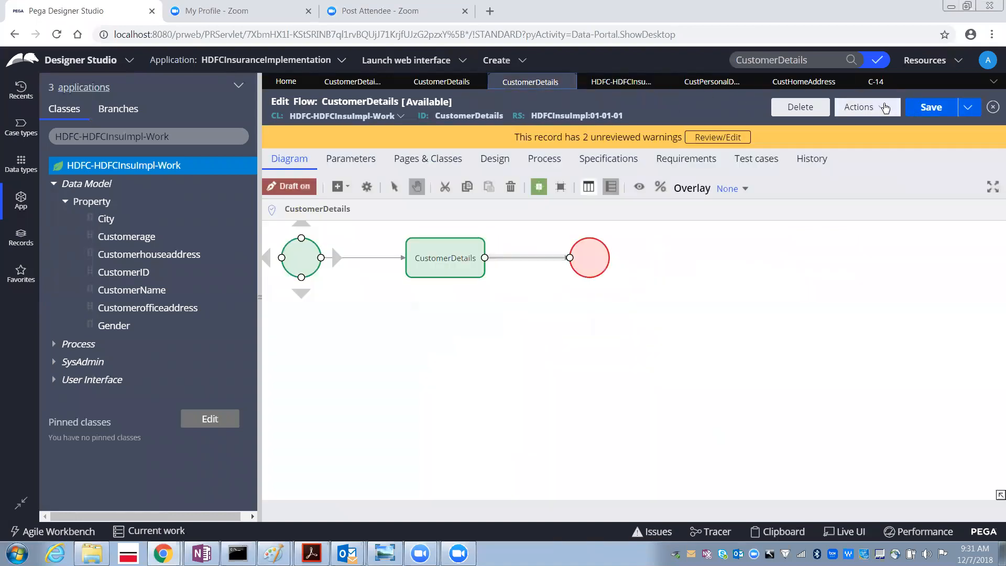
click(879, 107)
click(856, 127)
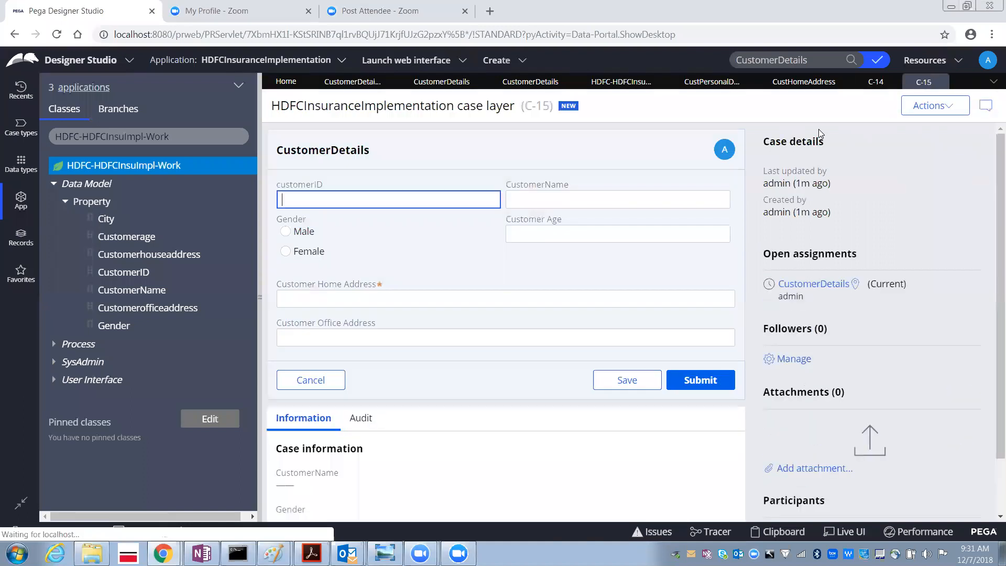
- Compare the City field between cases C-14 and C-15 against the City cell's properties
click(873, 84)
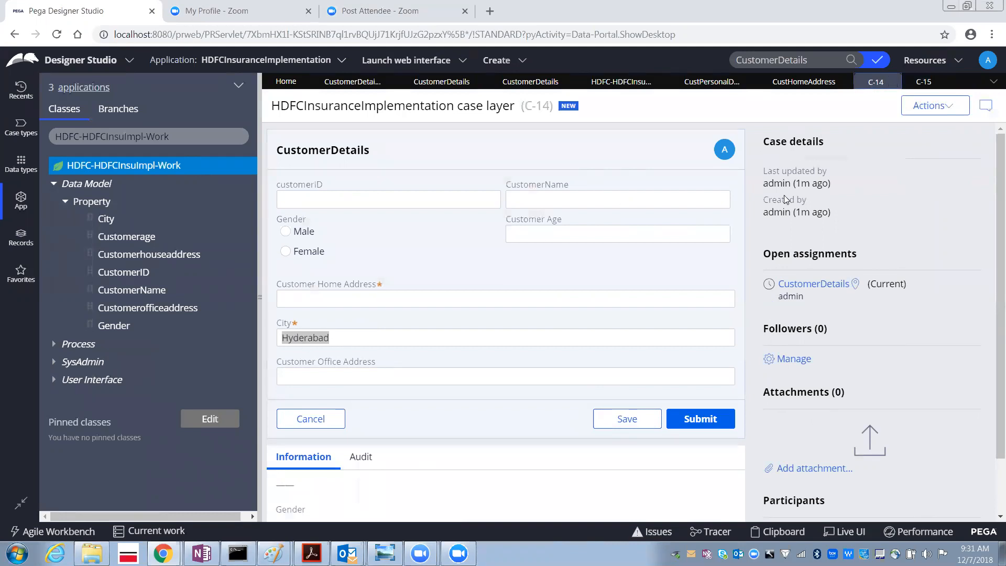
click(922, 82)
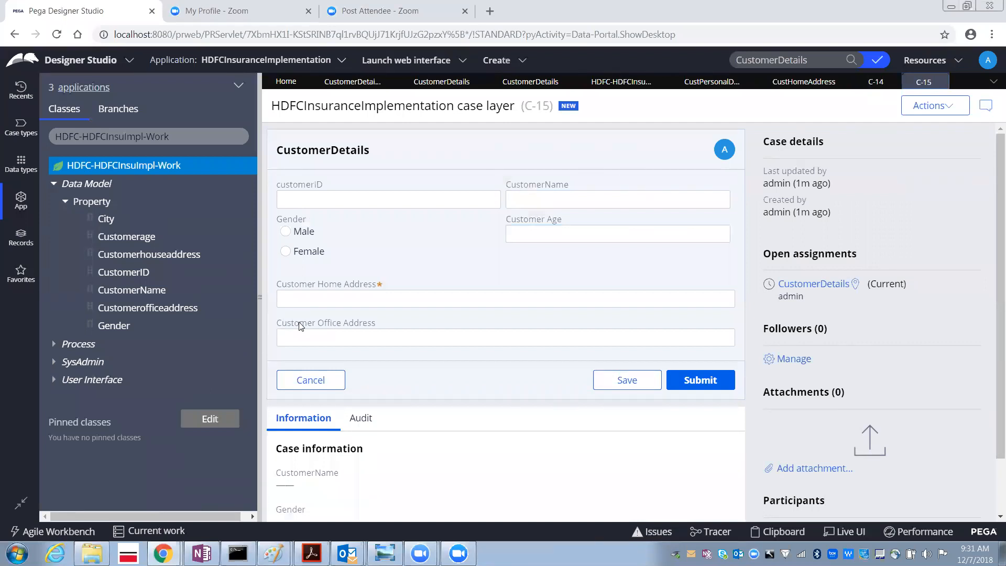
click(299, 323)
click(803, 82)
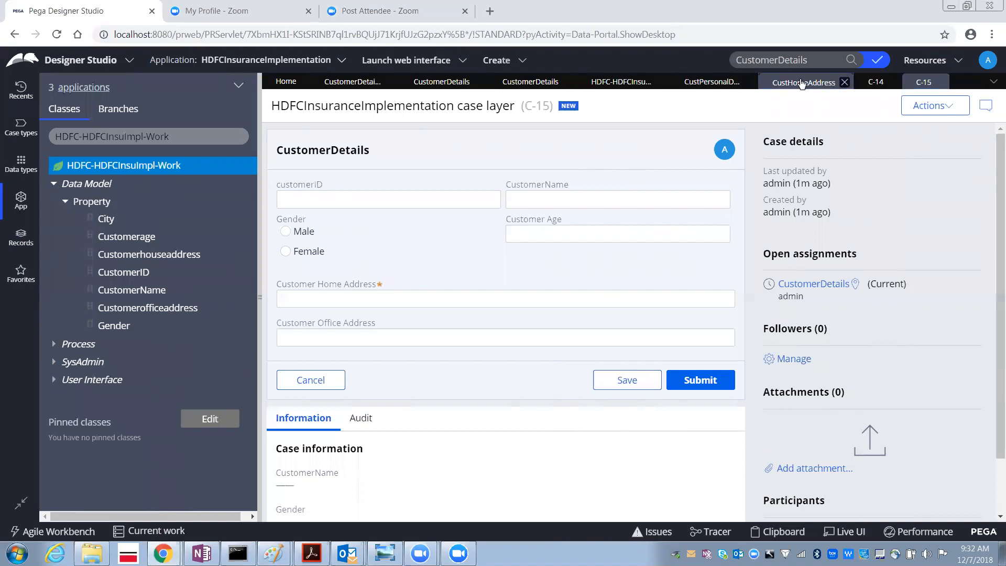
double_click(315, 273)
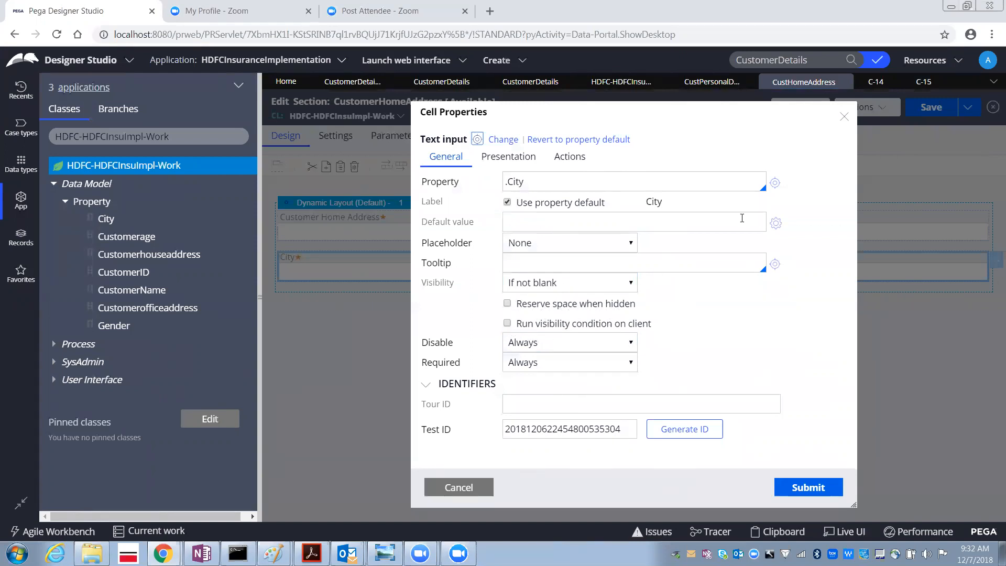
click(923, 81)
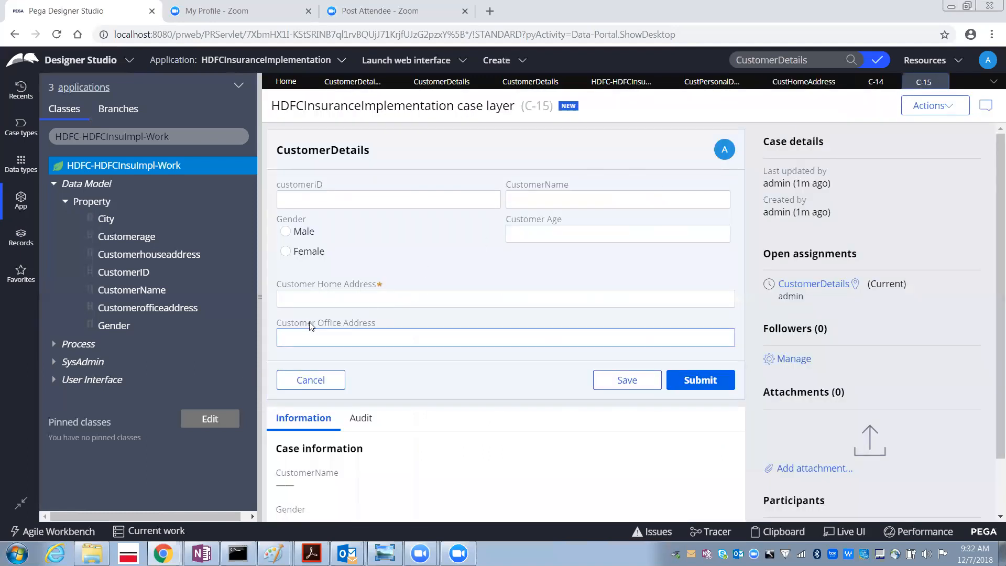
click(875, 83)
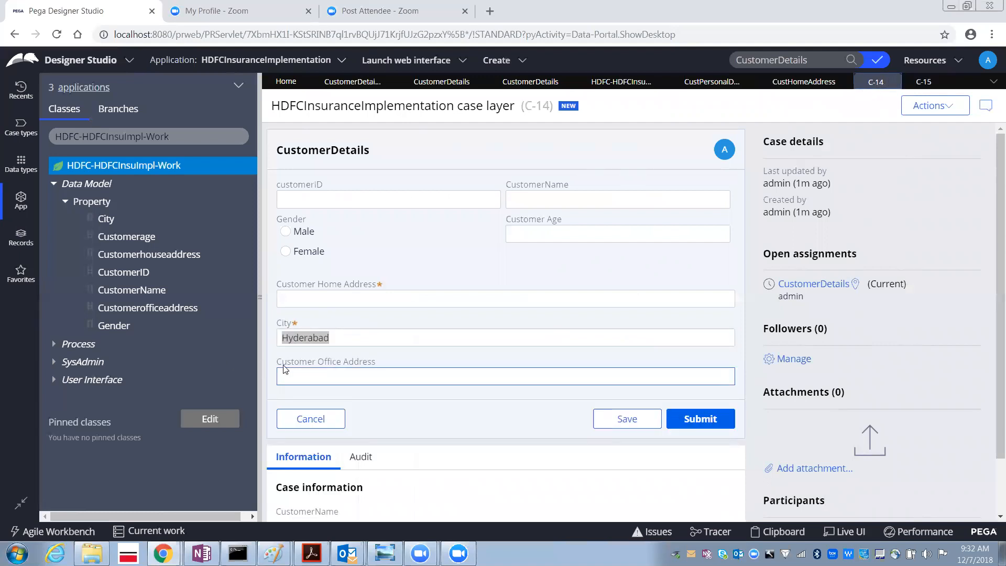
click(922, 82)
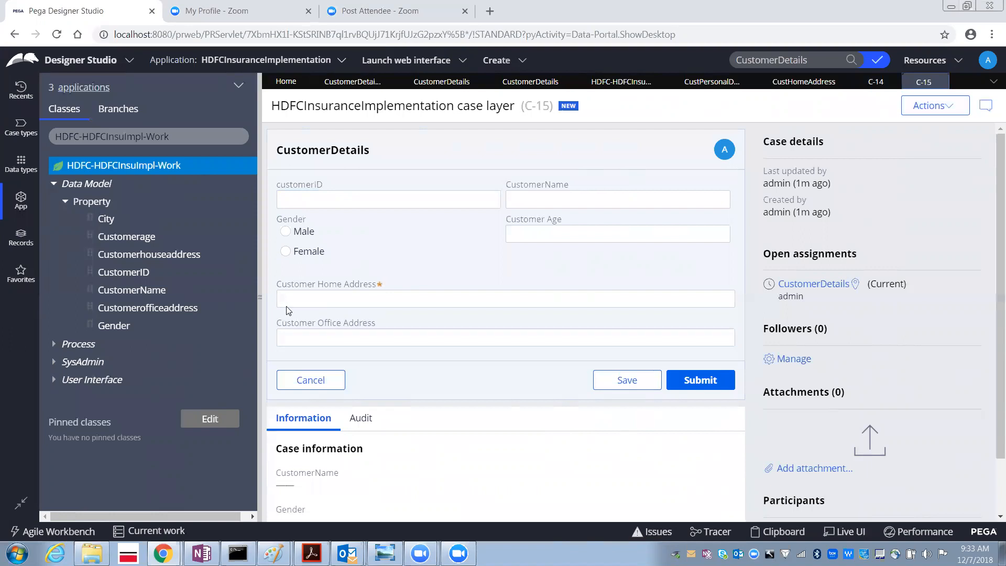
- Enable "Reserve space when hidden" for the City cell and save the section
click(804, 81)
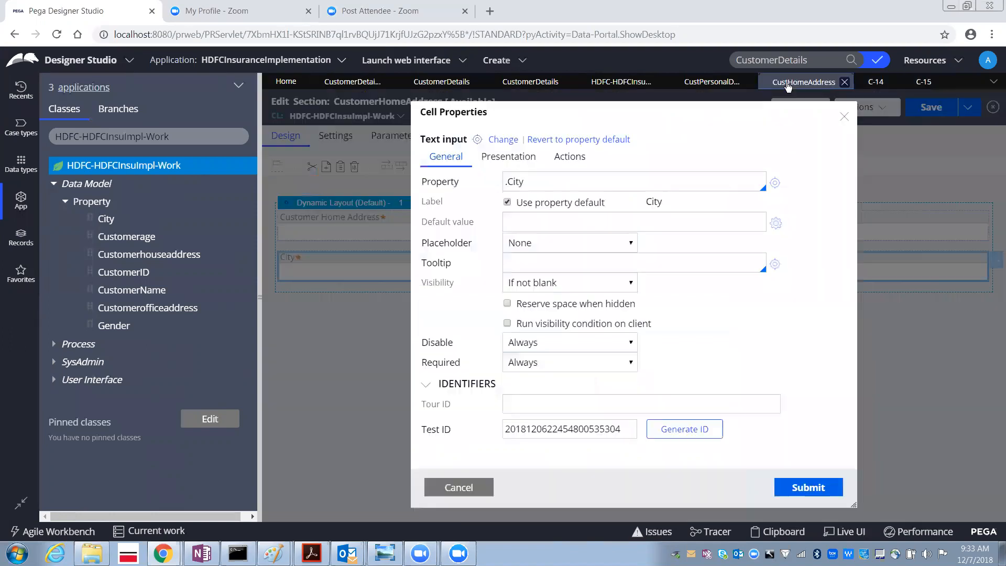
click(507, 304)
click(789, 489)
click(930, 107)
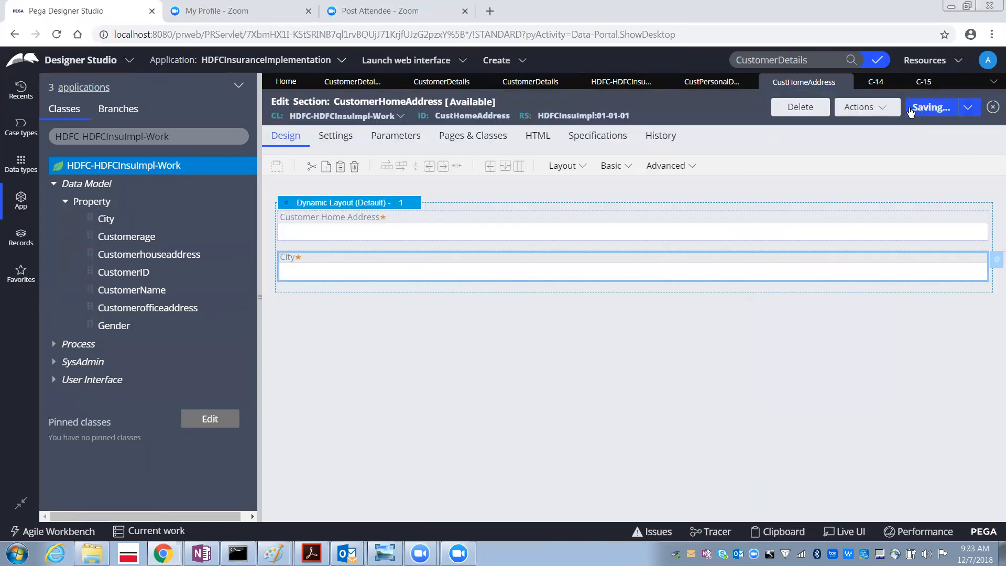
click(933, 107)
- Run the CustomerDetails flow to test the reserved space for the City field
click(529, 83)
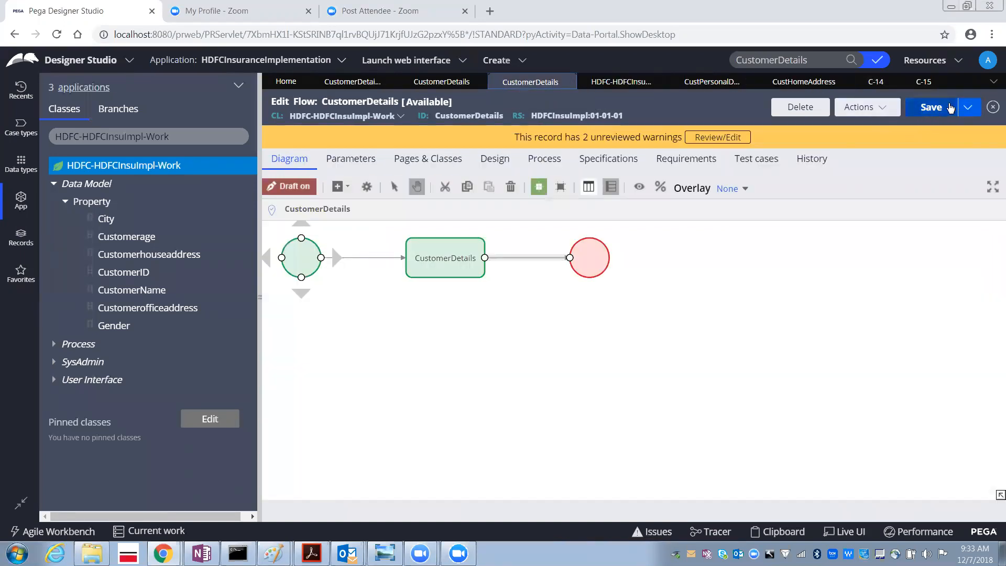
click(885, 107)
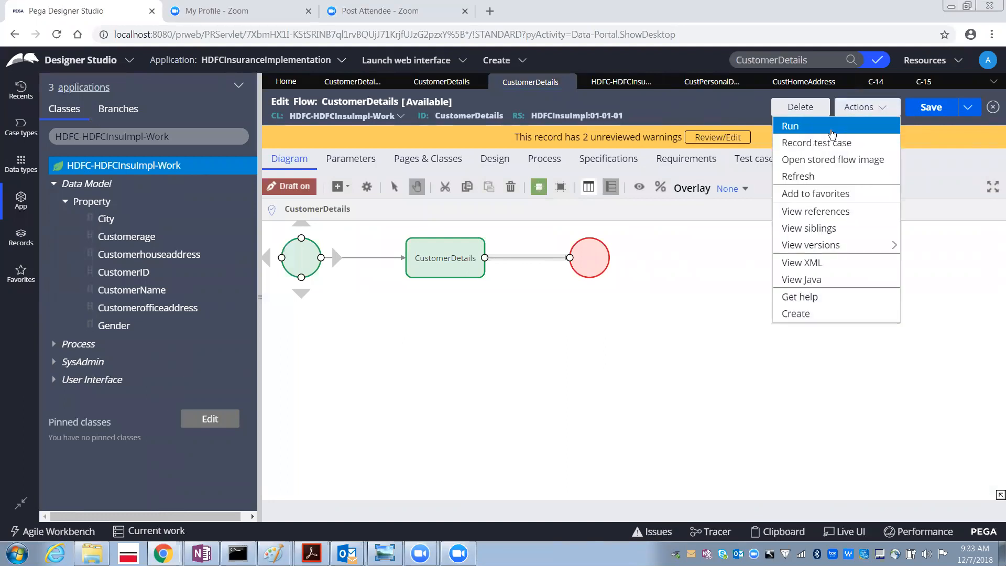
click(833, 135)
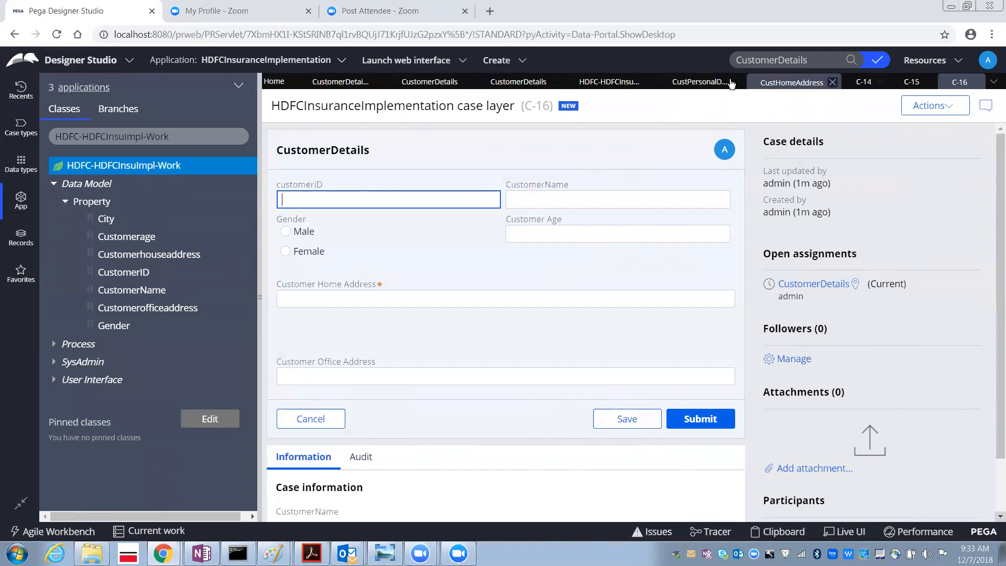
- Reopen the City cell's properties and clear "Reserve space when hidden"
click(778, 82)
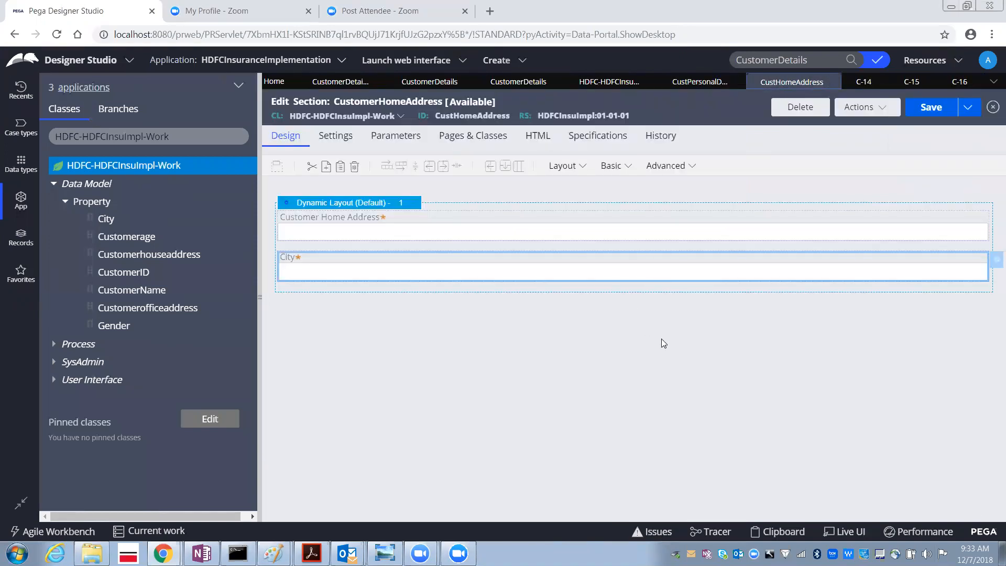
click(995, 260)
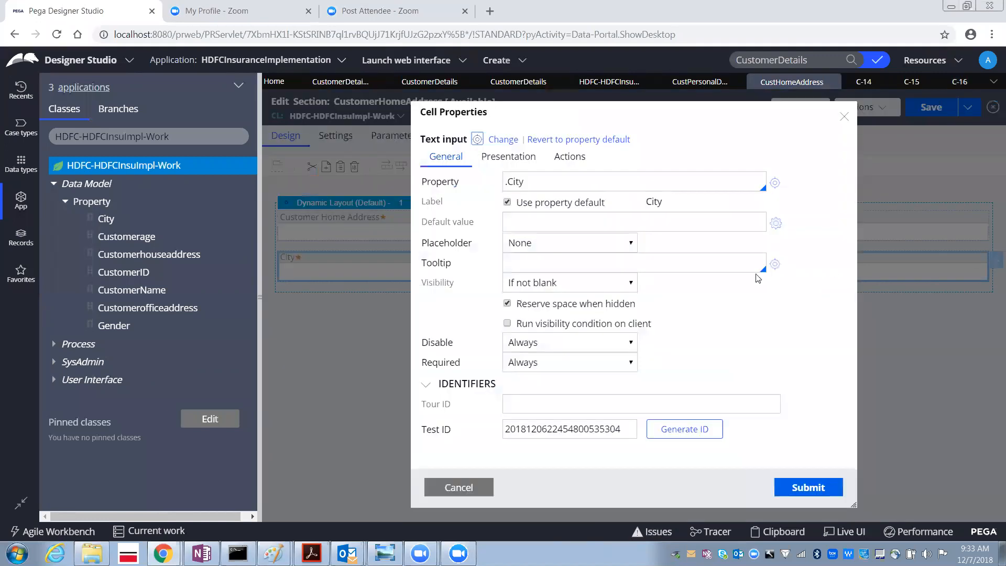
click(507, 303)
click(520, 399)
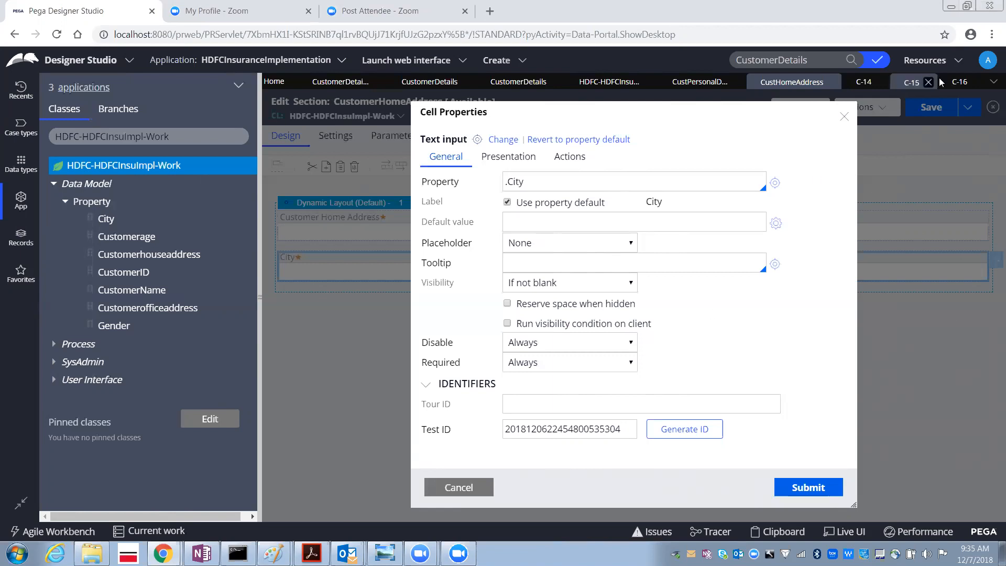
- In case C-16, enter "sdsdsdsdds" in the Customer Age field
click(956, 84)
click(533, 232)
text(sdsdsdsdds)
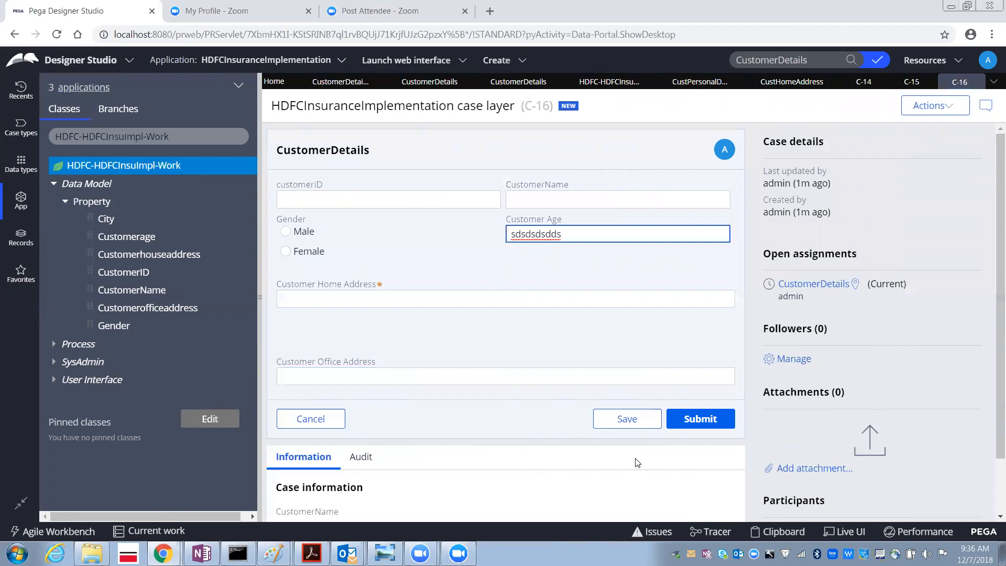
- In case C-16, replace the Customer Age entry with 100 and move on through the form fields
key(BackSpace)
key(BackSpace)
key(BackSpace)
key(BackSpace)
key(BackSpace)
key(BackSpace)
key(BackSpace)
key(BackSpace)
key(BackSpace)
key(BackSpace)
text(100)
key(Tab)
key(Tab)
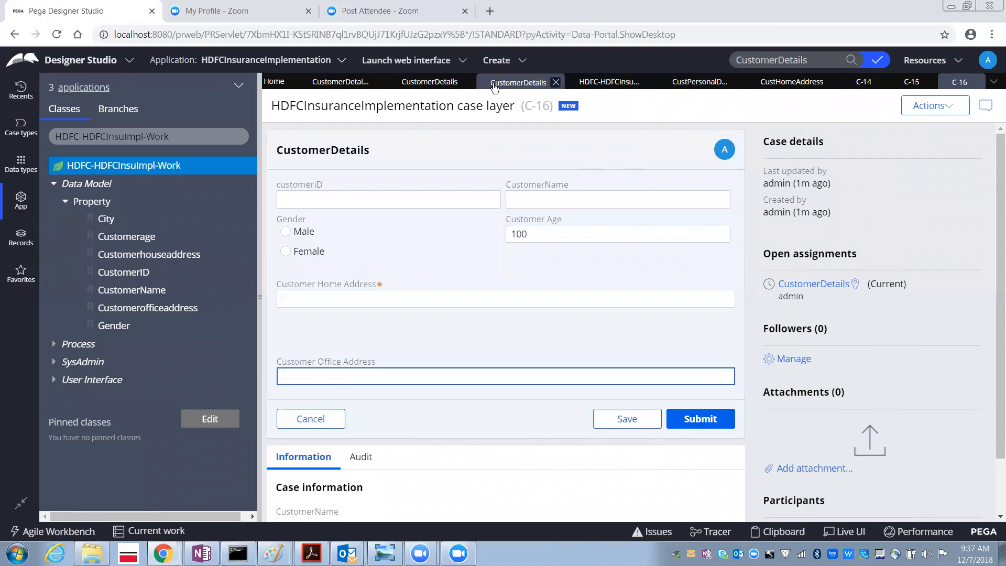
- Reopen the City cell's properties and set its visibility to Condition (when rule)
click(791, 82)
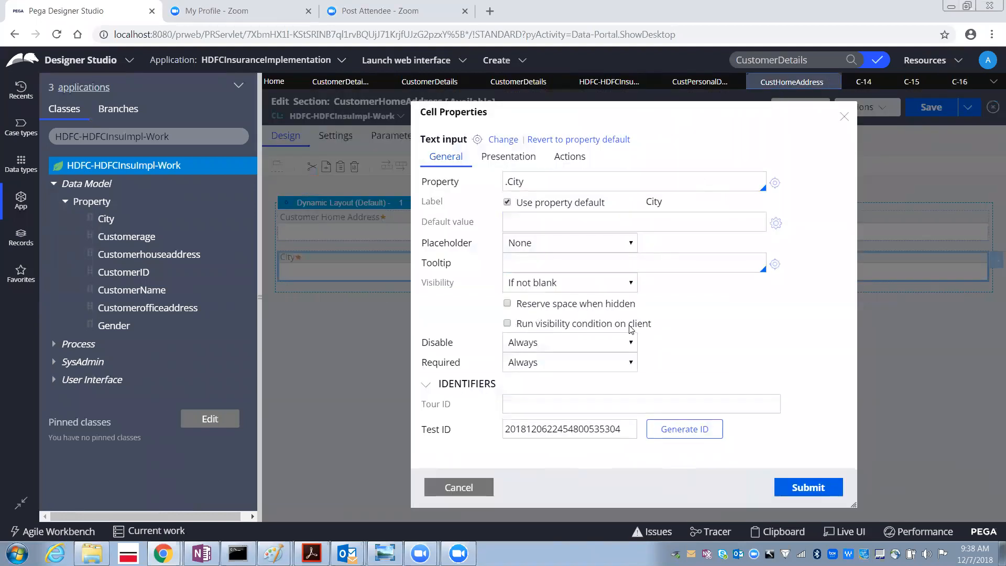
click(577, 283)
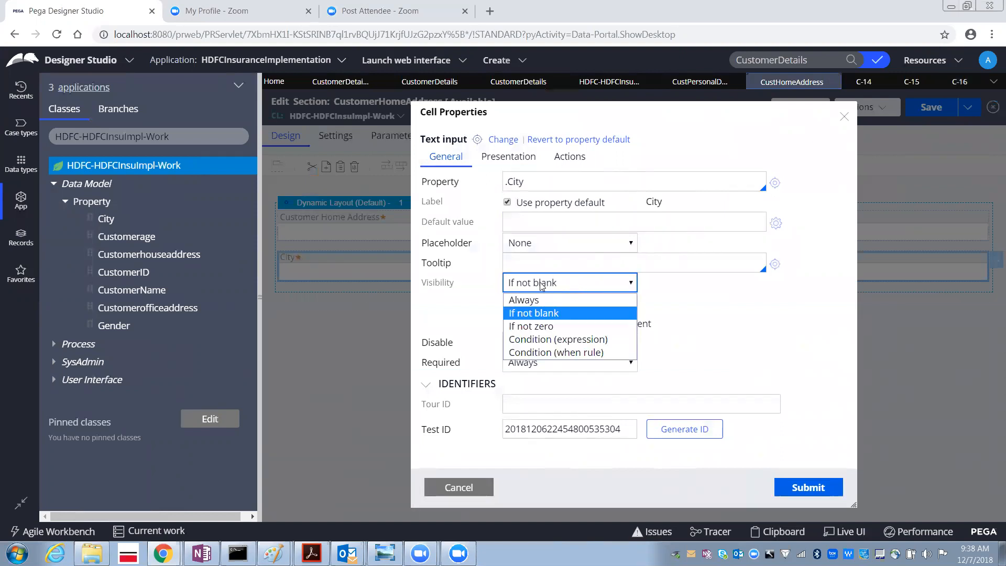
click(544, 351)
click(674, 287)
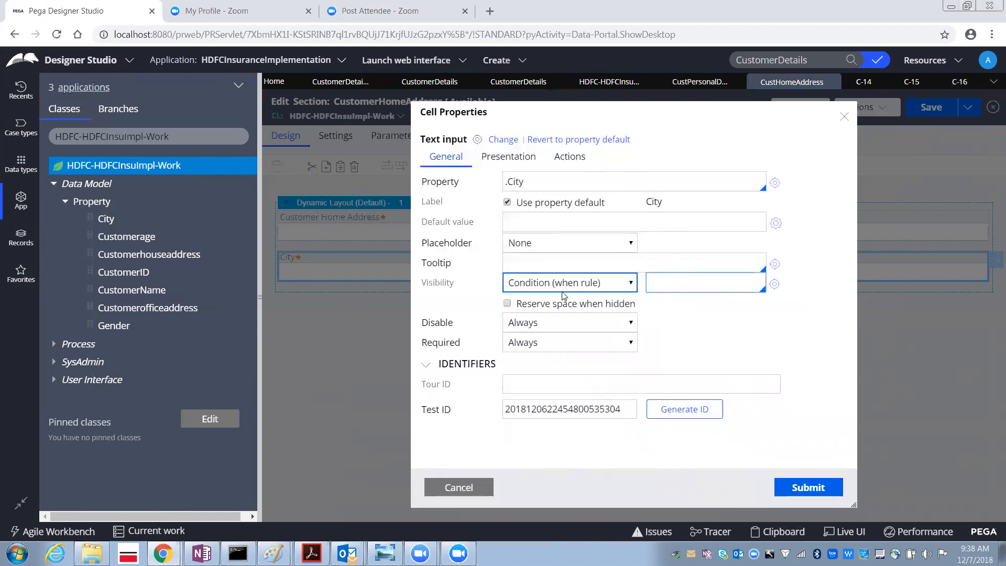
drag(434, 287, 454, 288)
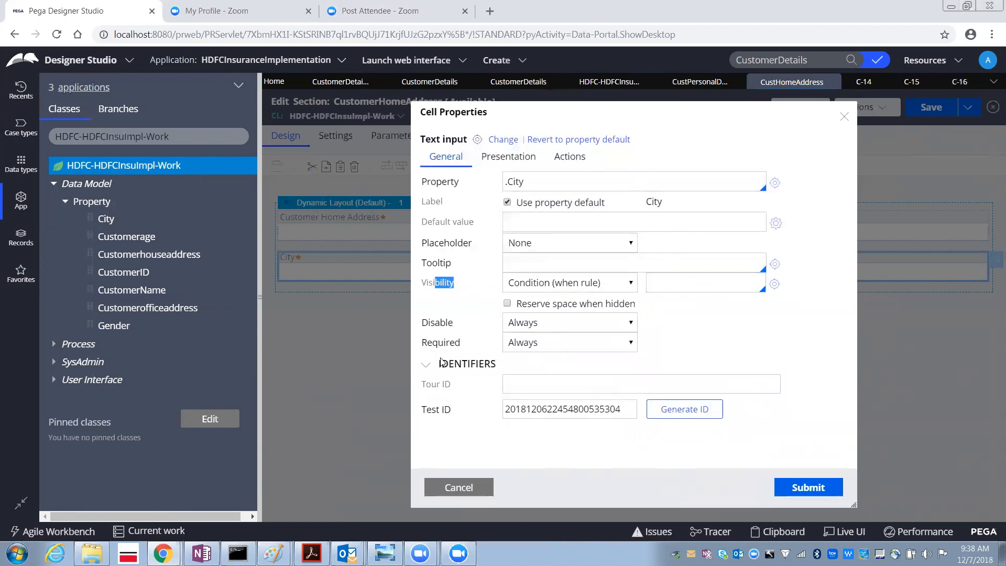
click(525, 221)
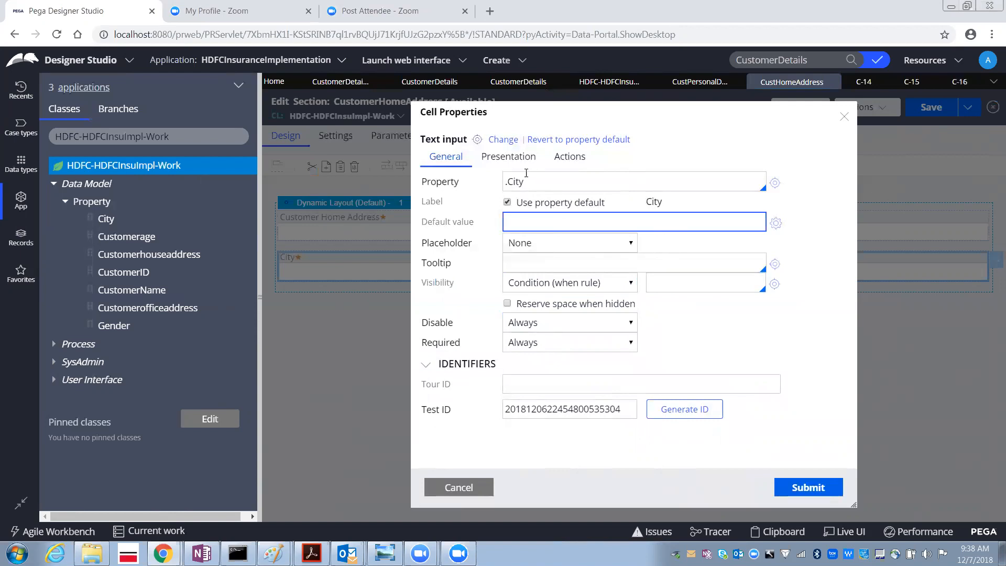
- Switch the City cell's size specification to Custom with a width of 170 px
click(514, 163)
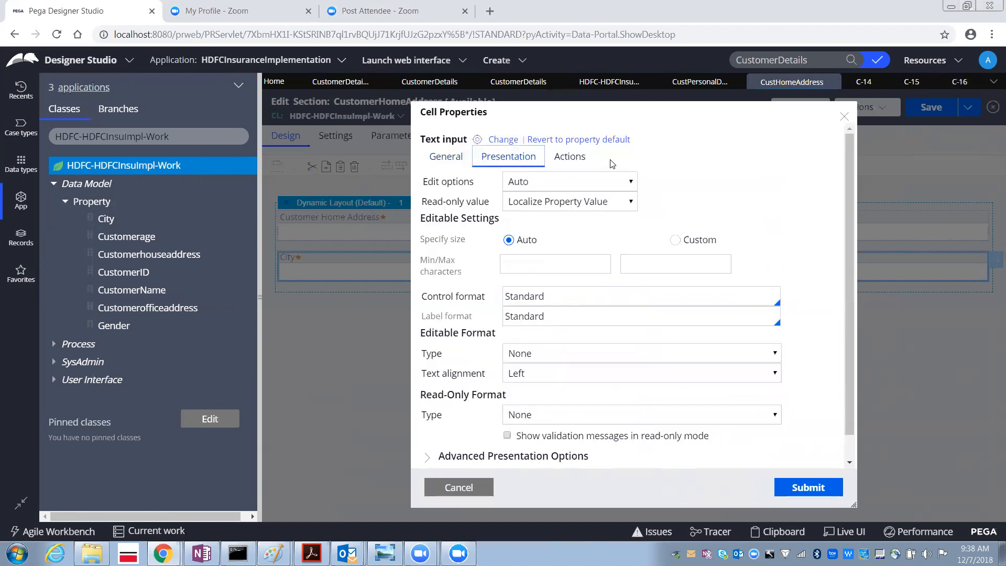
click(570, 158)
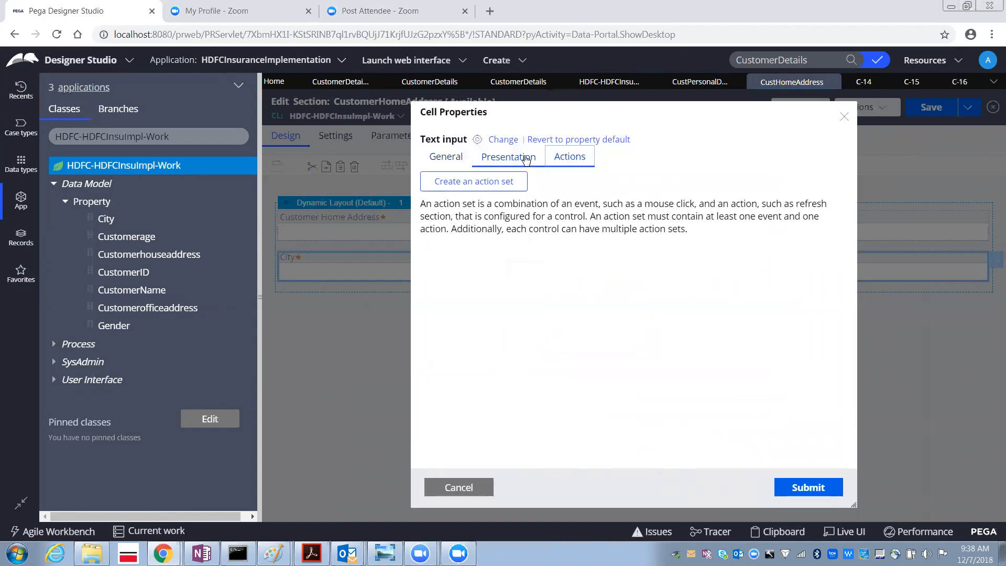
click(524, 157)
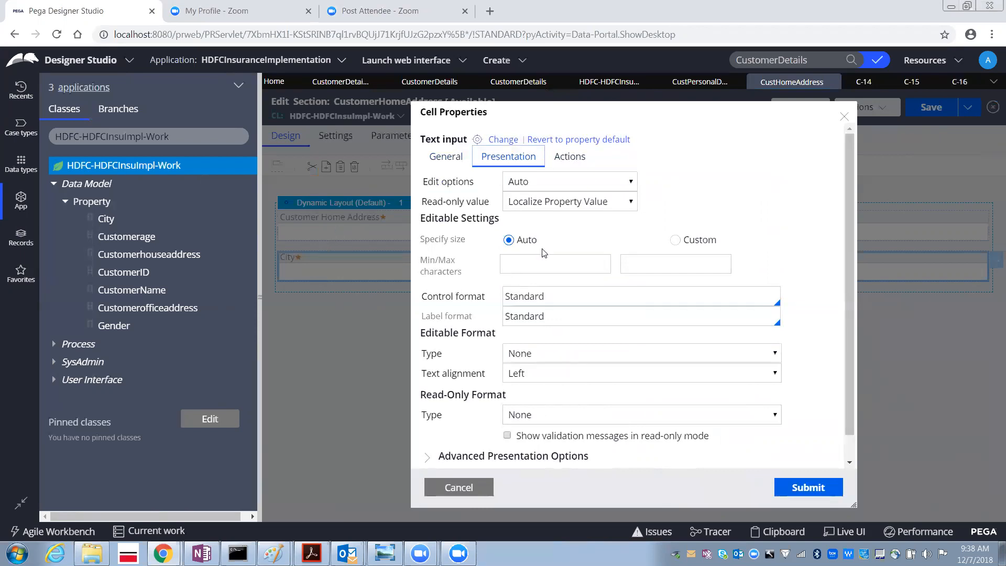
click(674, 240)
drag(580, 269, 616, 272)
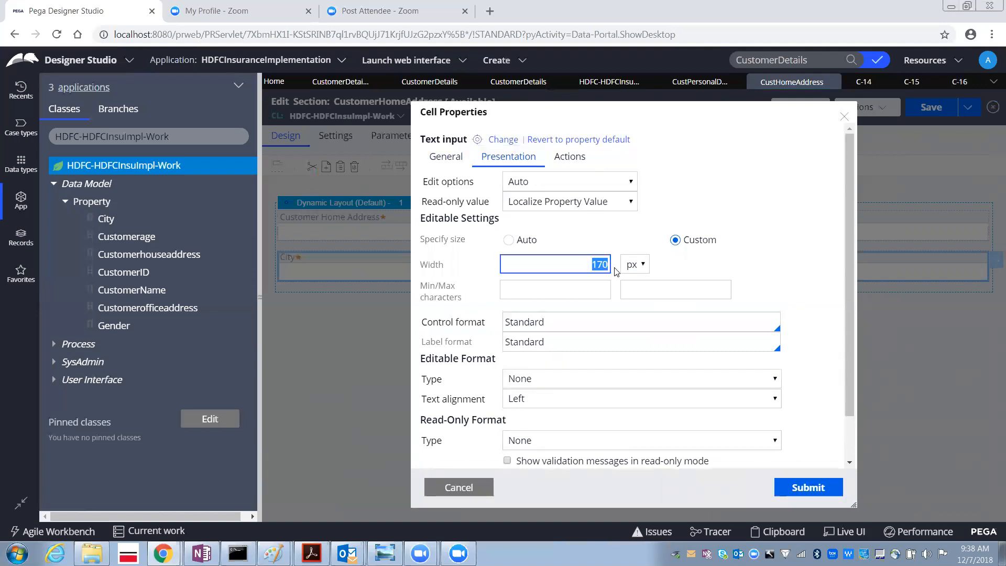
click(574, 289)
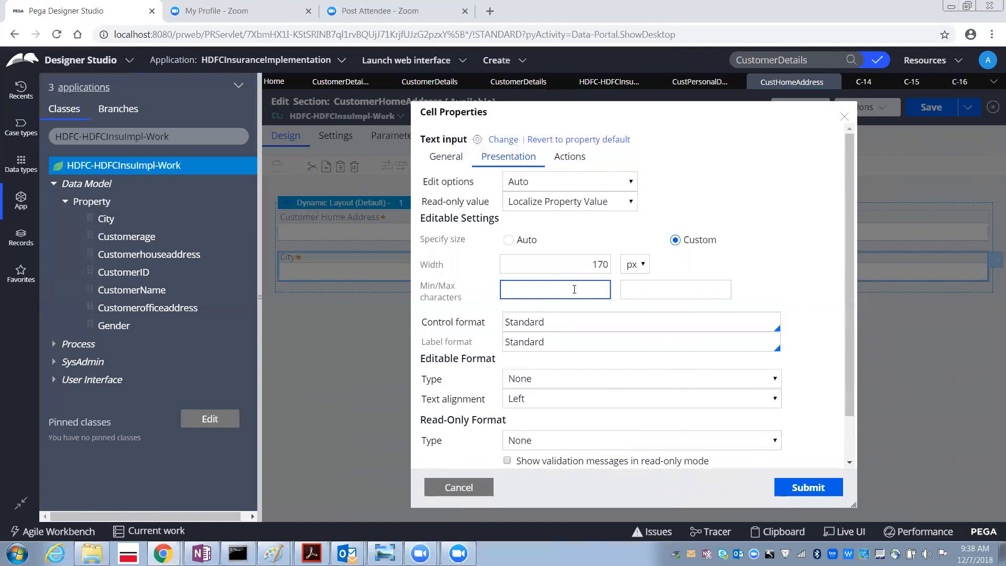
click(642, 294)
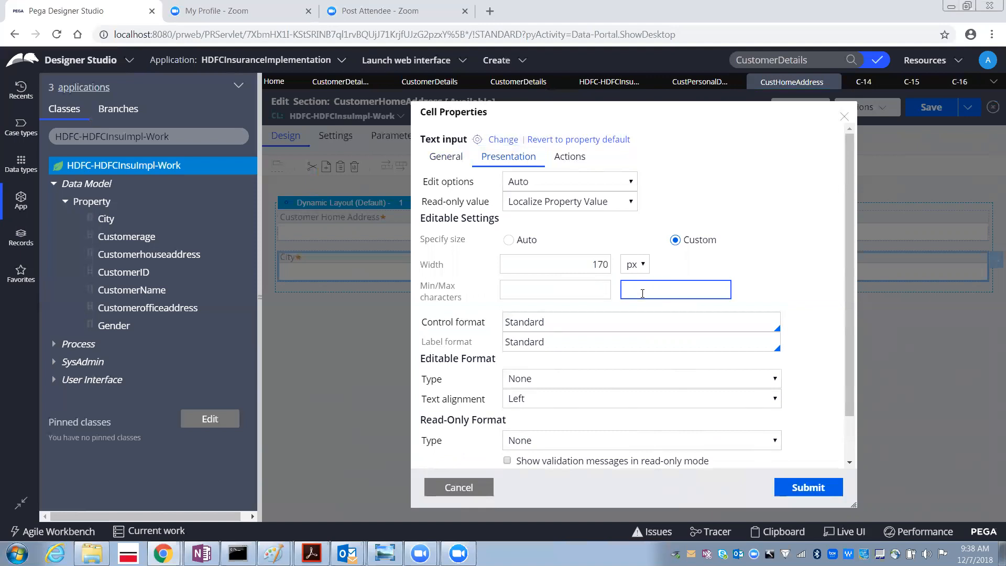
- Set the City cell's edit options to Editable and expand the Advanced Presentation Options
click(544, 183)
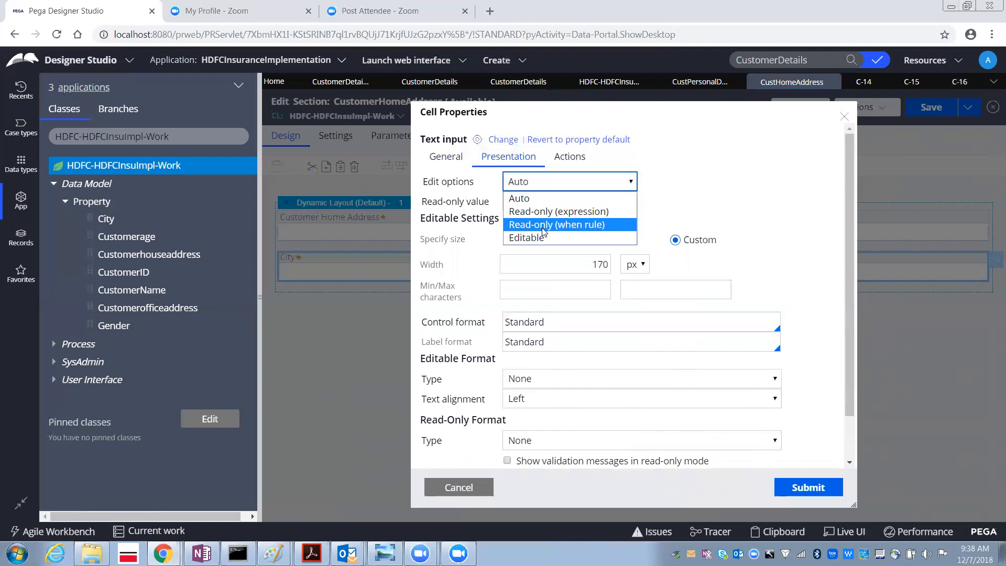
click(552, 237)
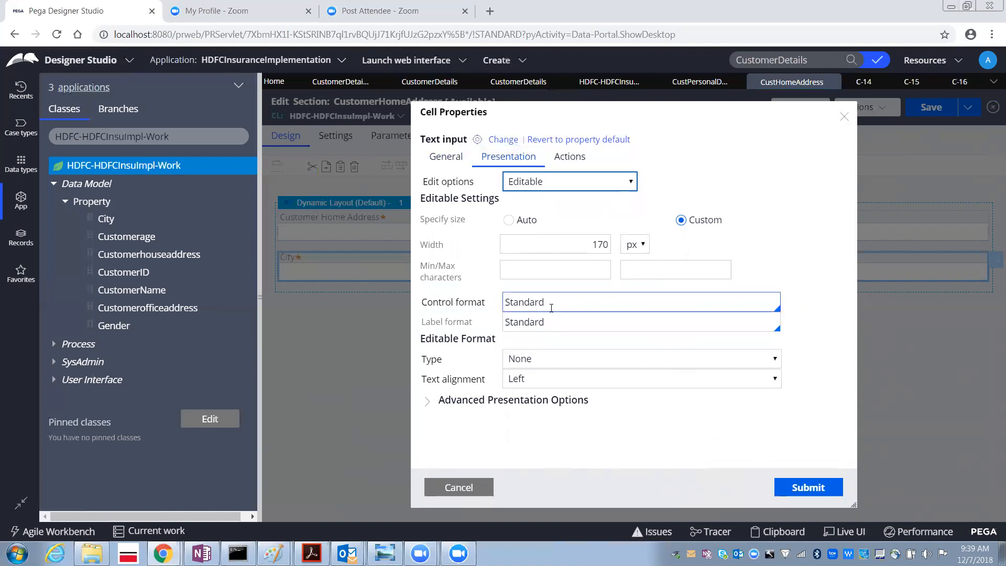
drag(551, 308, 476, 321)
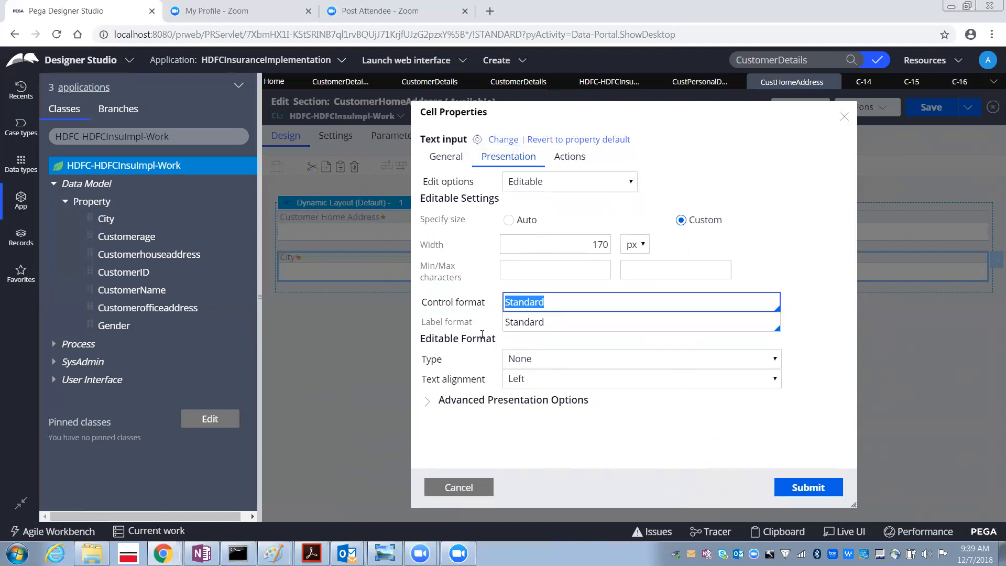
drag(561, 321, 471, 325)
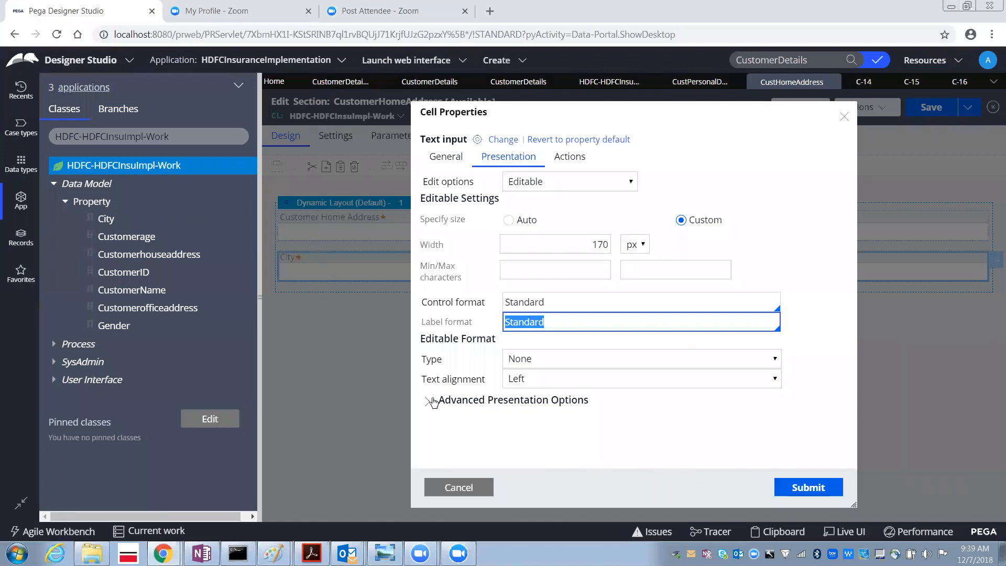
click(427, 401)
- Review the advanced presentation options and the Actions tab, then cancel the Cell Properties dialog
scroll(588, 365, down, 1)
scroll(587, 367, down, 1)
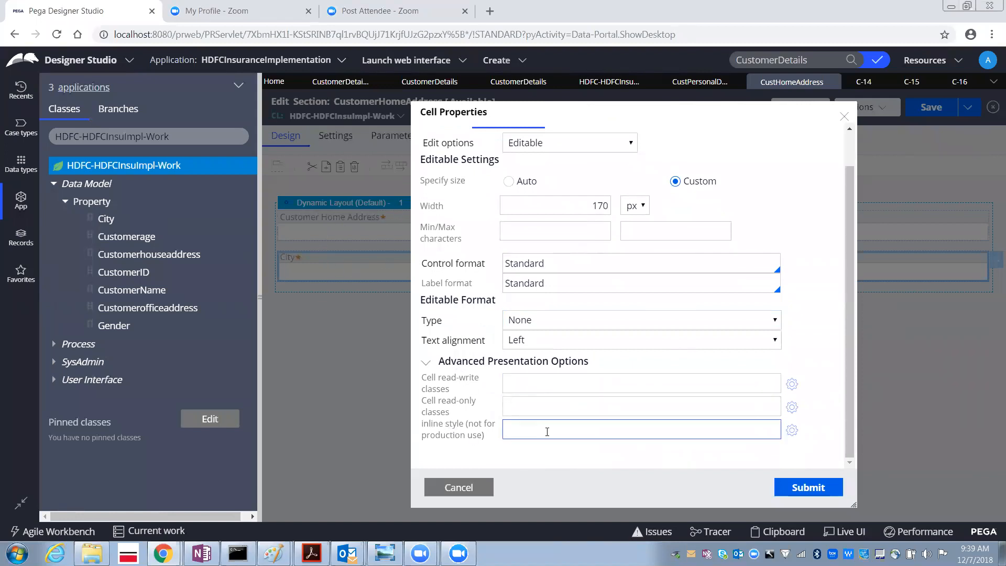
scroll(531, 324, up, 1)
scroll(532, 327, up, 3)
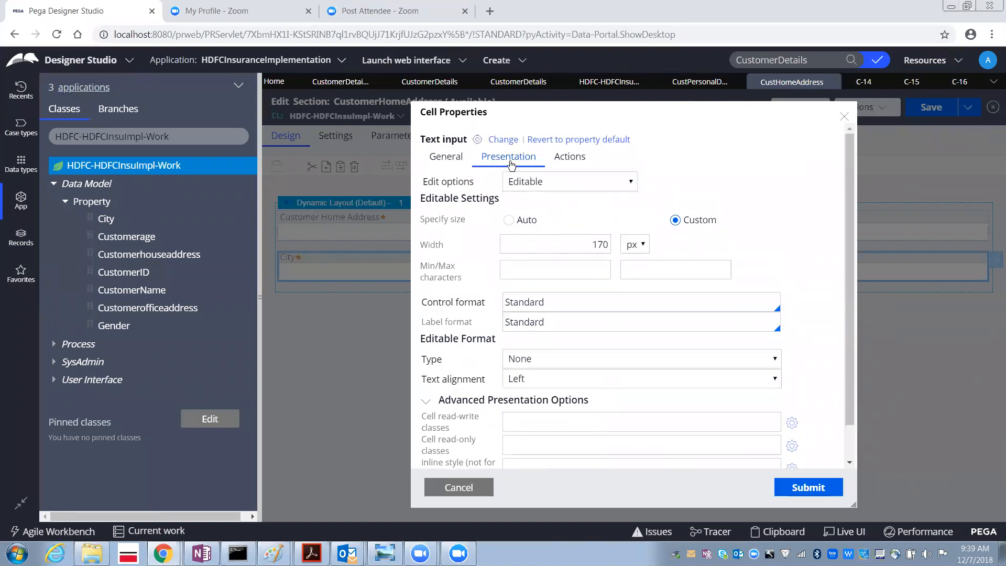
click(577, 161)
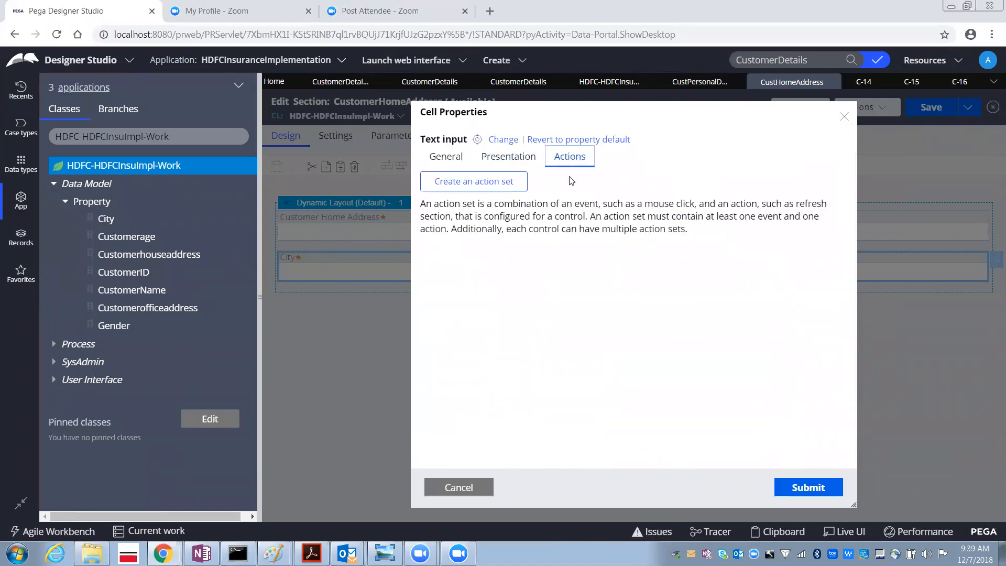
click(453, 490)
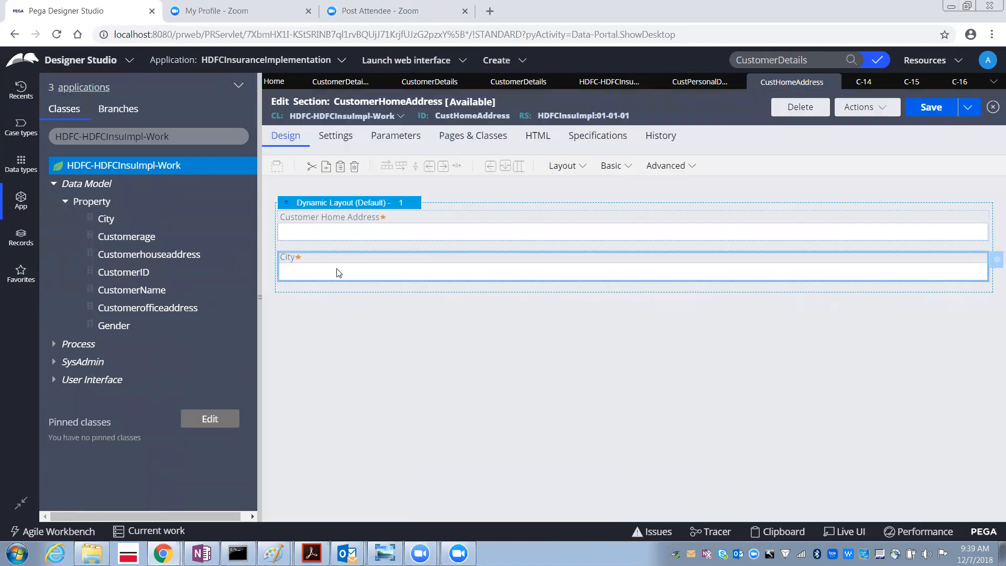
- Try to submit the empty CustomerDetails form in case C-15
click(912, 84)
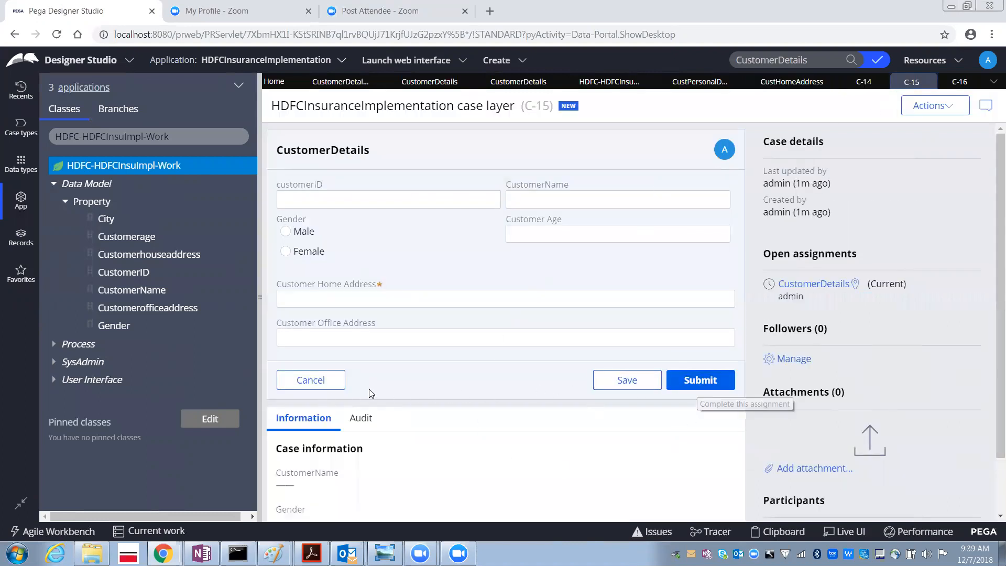
click(702, 386)
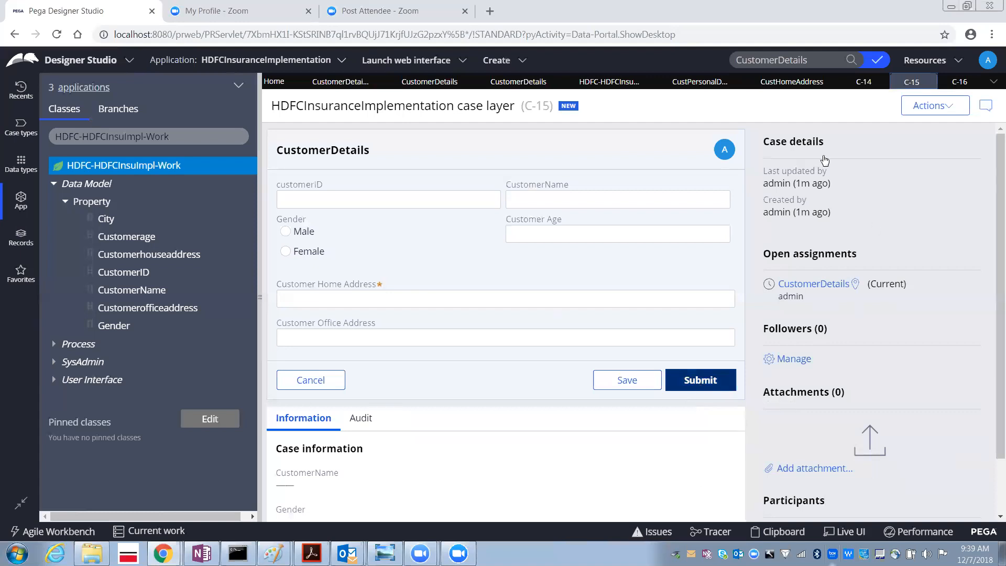
click(618, 108)
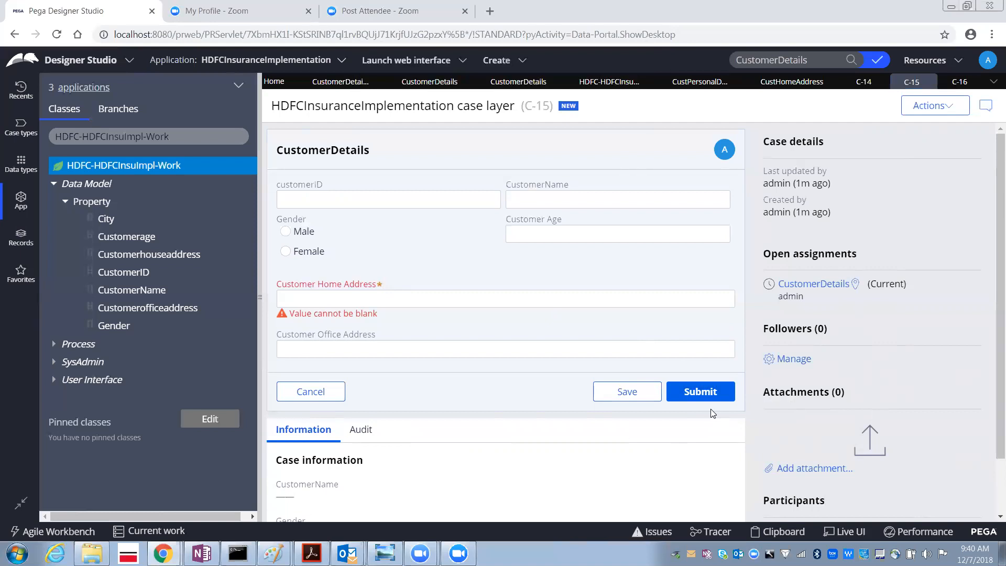
- Reopen the City cell's Actions properties, cancel the dialog, and open the section's History tab
click(789, 84)
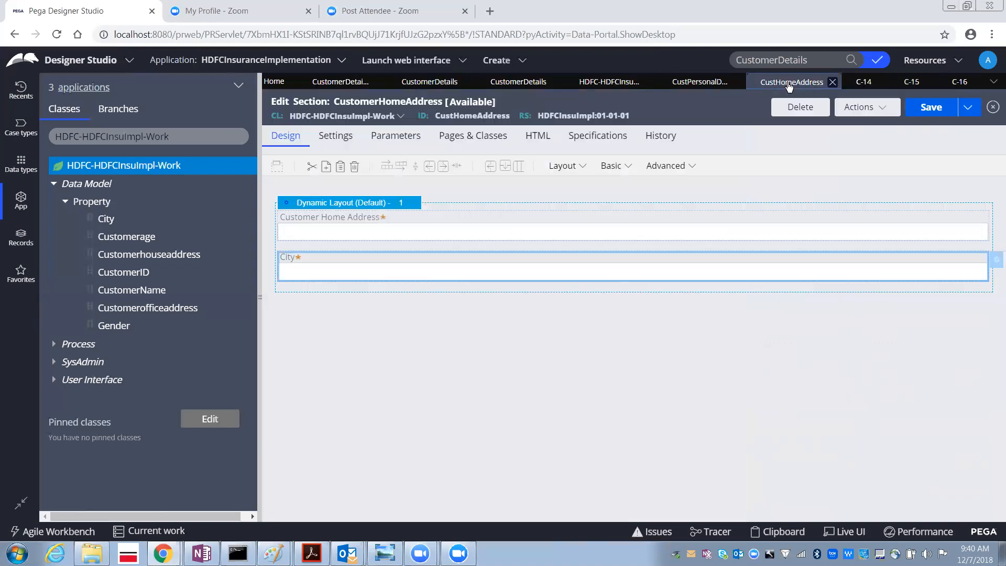
click(993, 266)
click(571, 163)
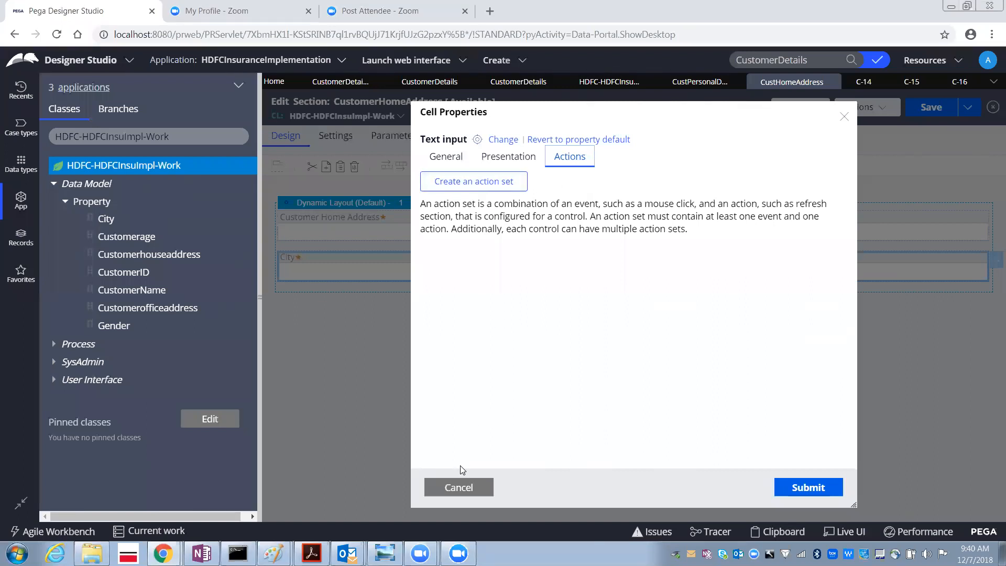
click(454, 488)
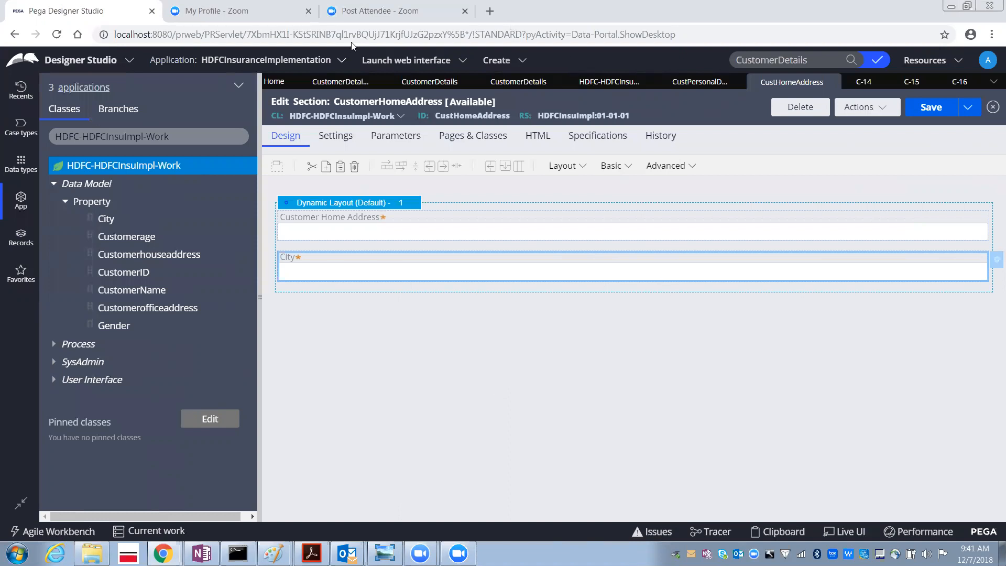
click(660, 136)
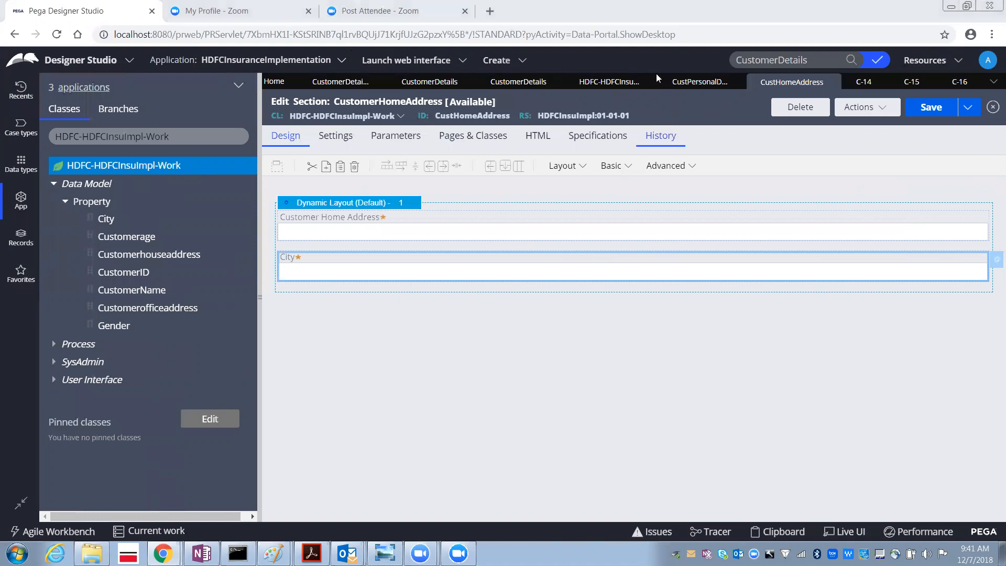